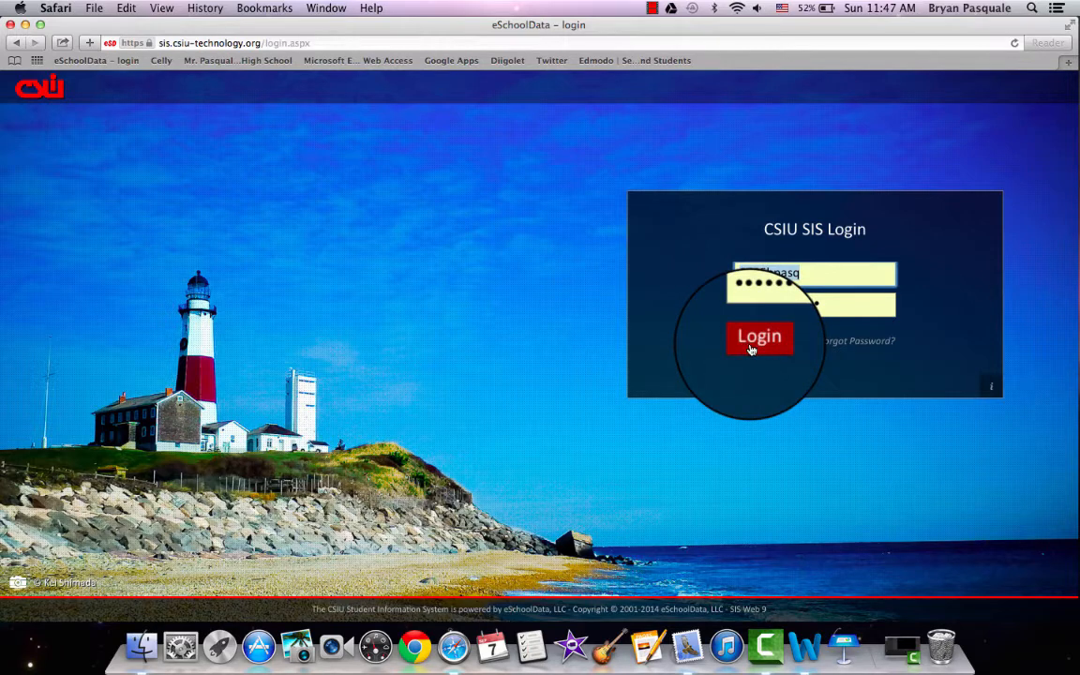
pyautogui.click(652, 8)
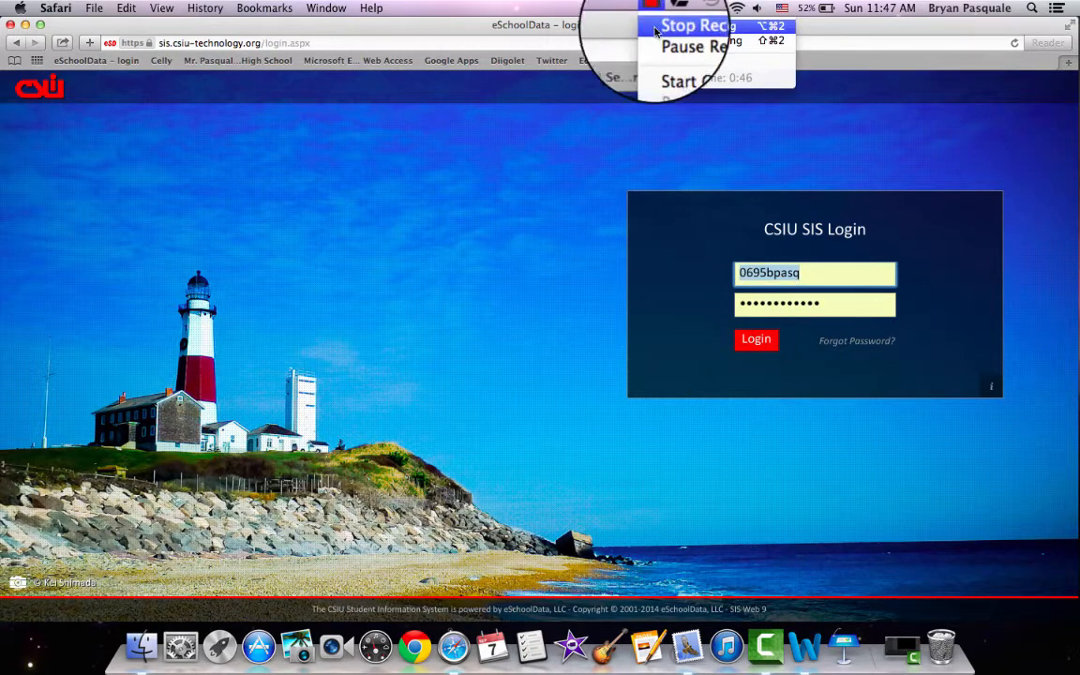
pyautogui.click(659, 40)
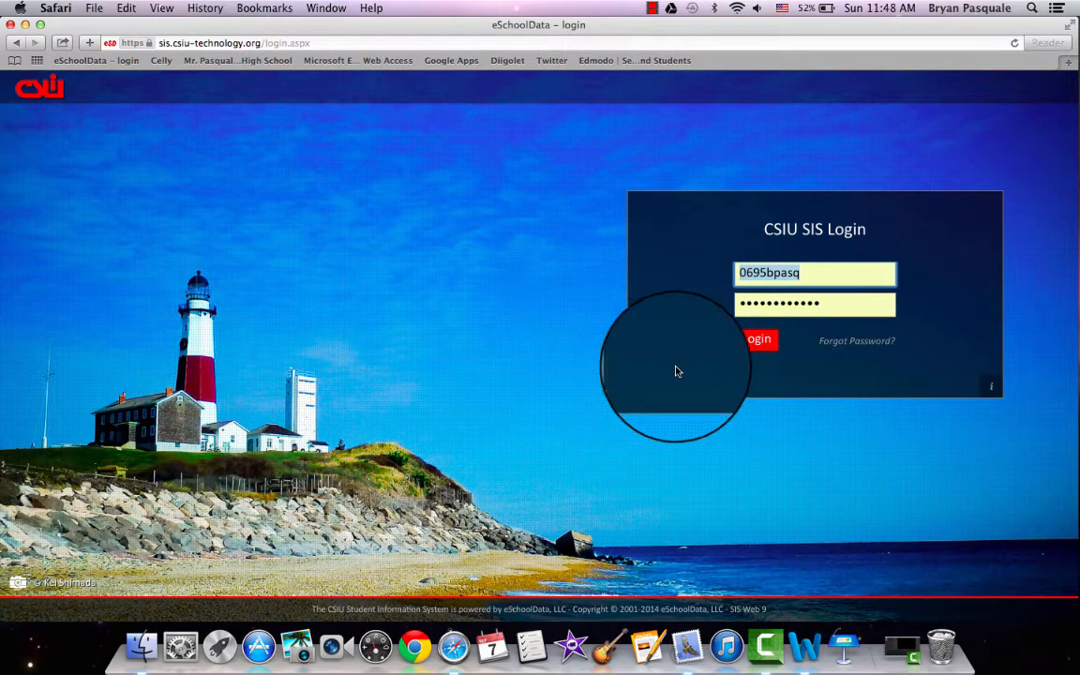
# Log in to the CSIU SIS with the prefilled credentials and open the Staff Schedule Views page
pyautogui.click(762, 346)
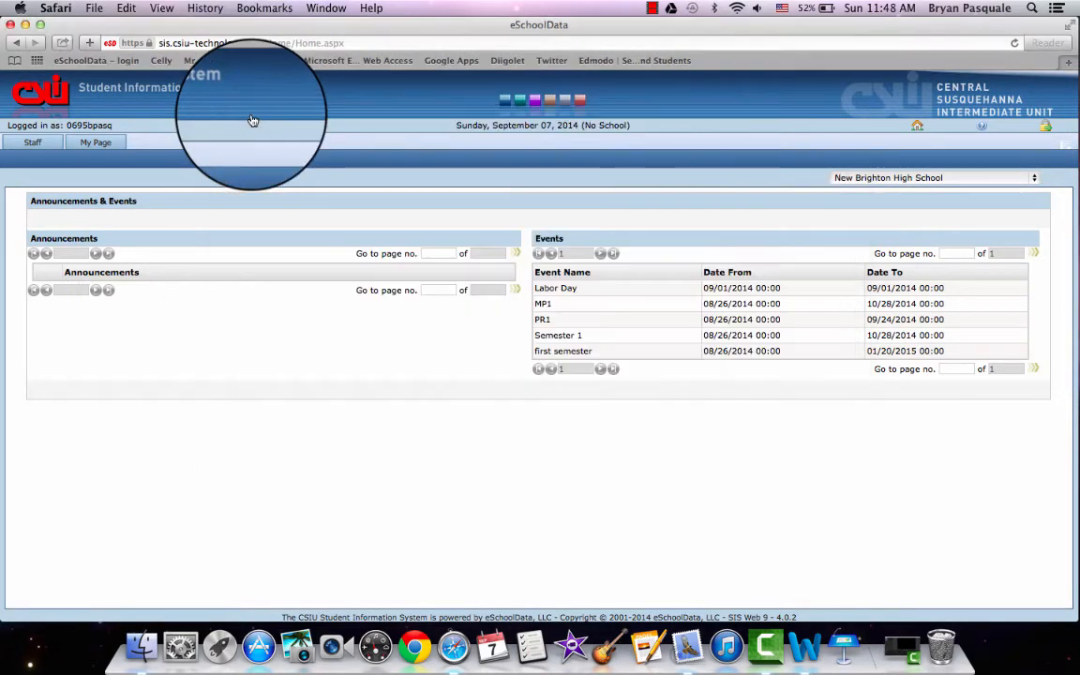
pyautogui.click(251, 113)
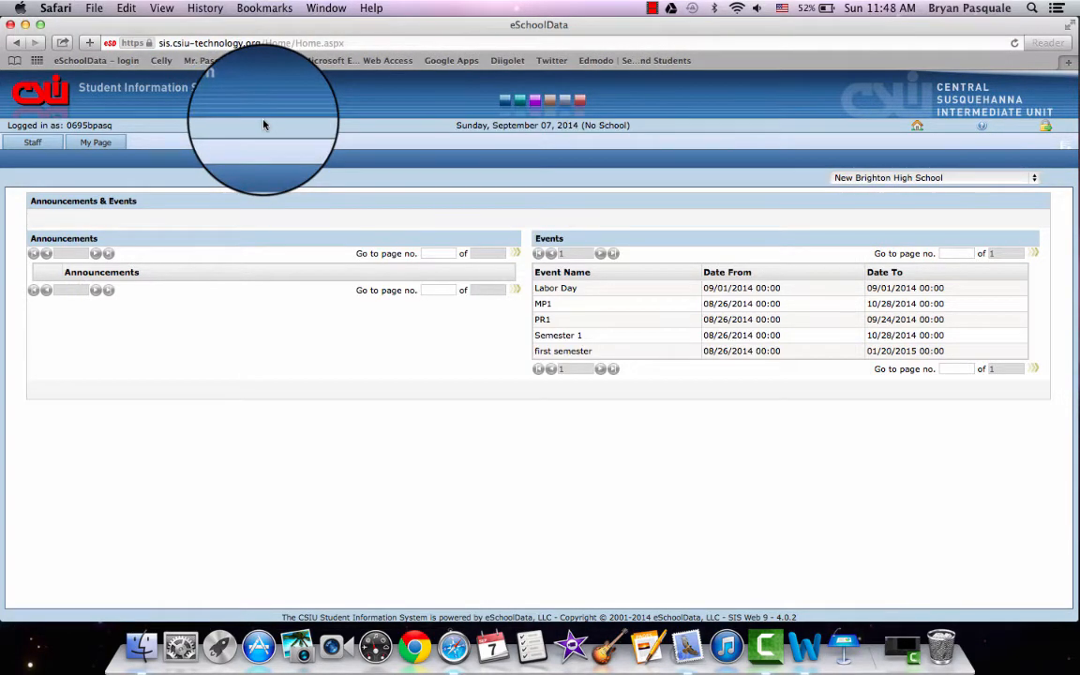
pyautogui.click(32, 144)
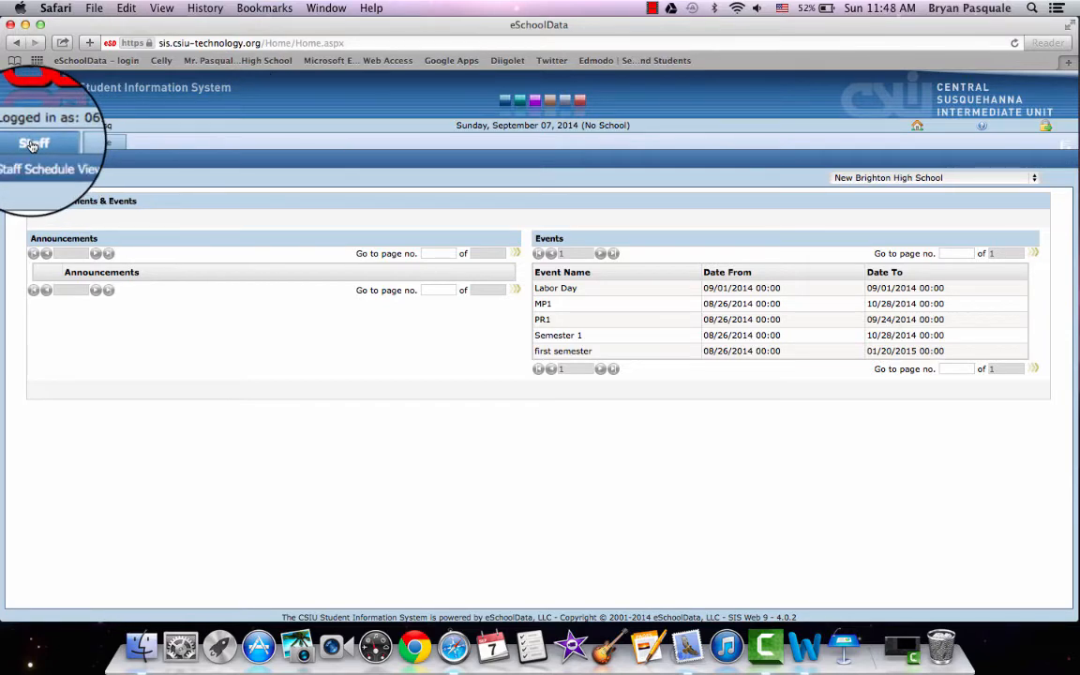
pyautogui.click(32, 161)
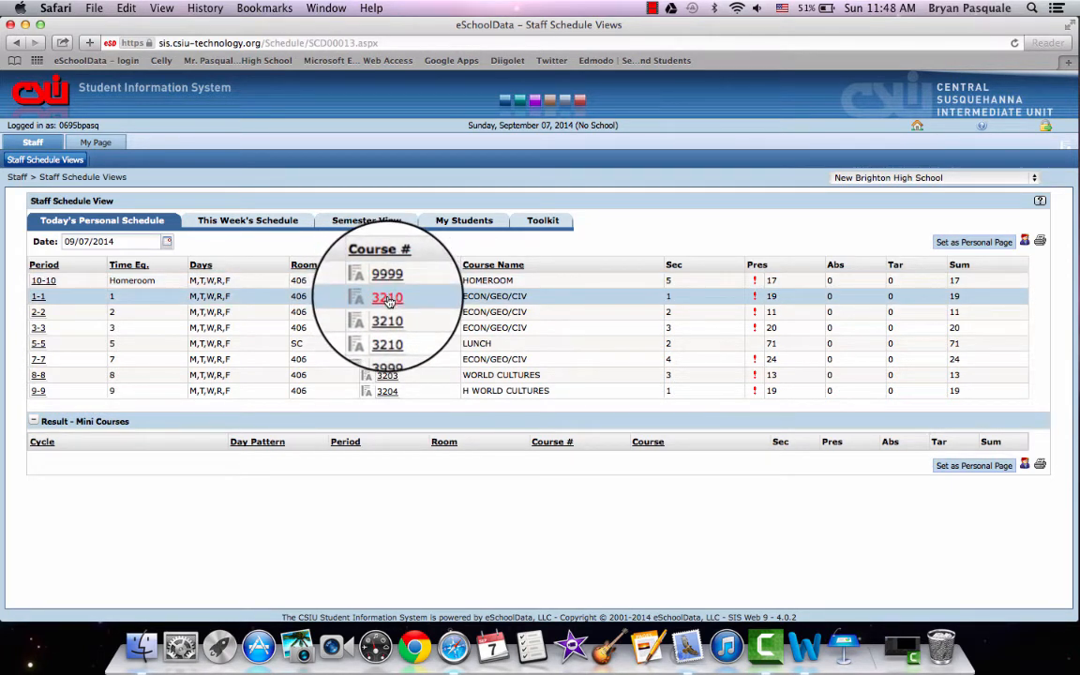
# Open attendance for the period 1 ECON/GEO/CIV class (3210) and set its date to 9/8/2014
pyautogui.moveTo(388, 300)
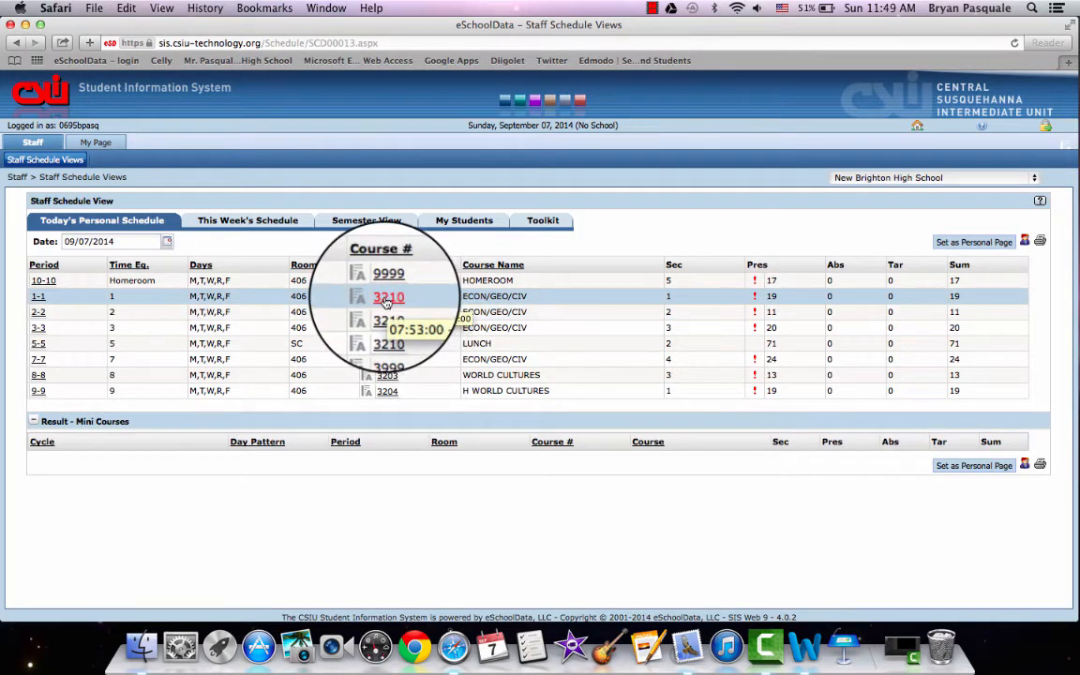
pyautogui.click(386, 300)
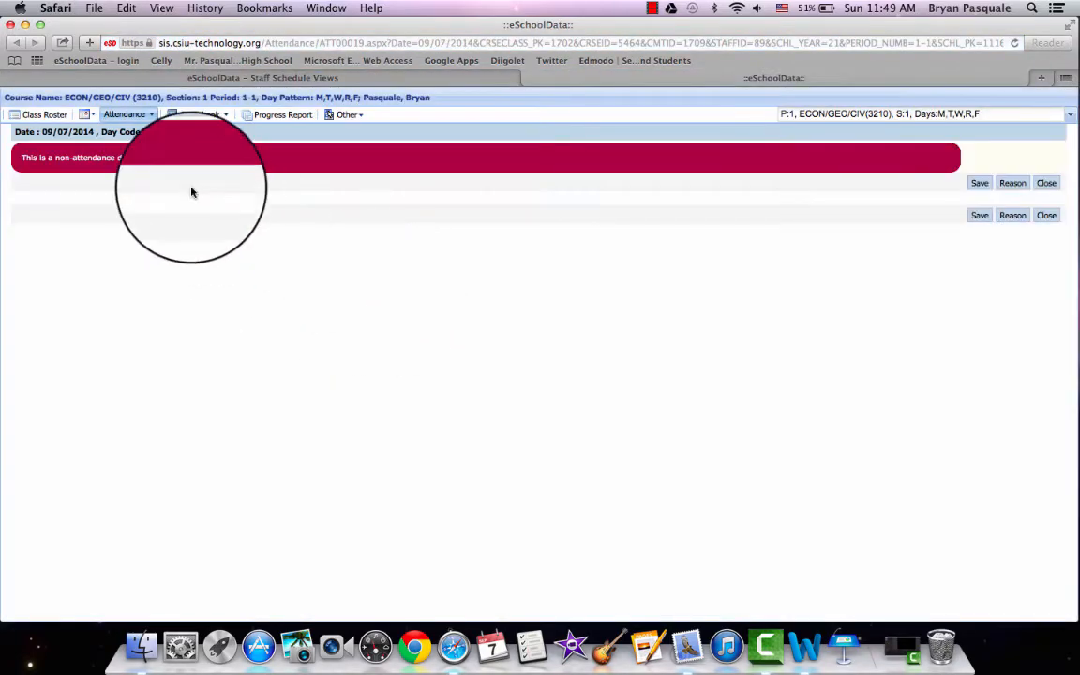
pyautogui.click(81, 115)
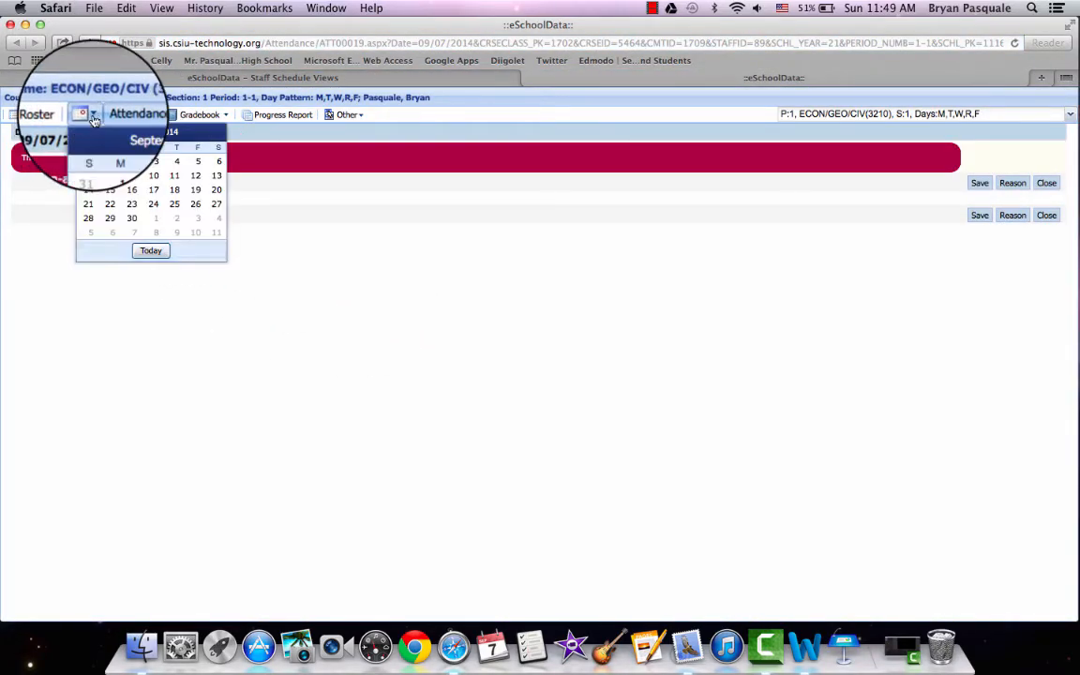
pyautogui.click(117, 179)
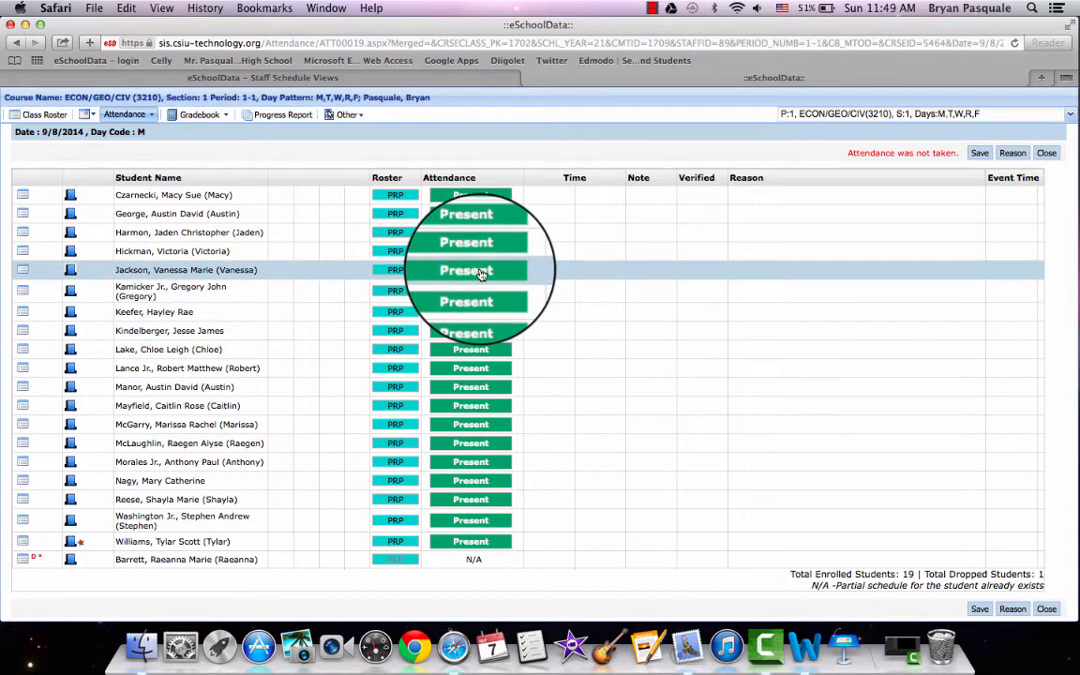
# Try marking the fifth listed student absent and viewing the absence reasons, and return the student to Present
pyautogui.click(479, 272)
pyautogui.click(811, 274)
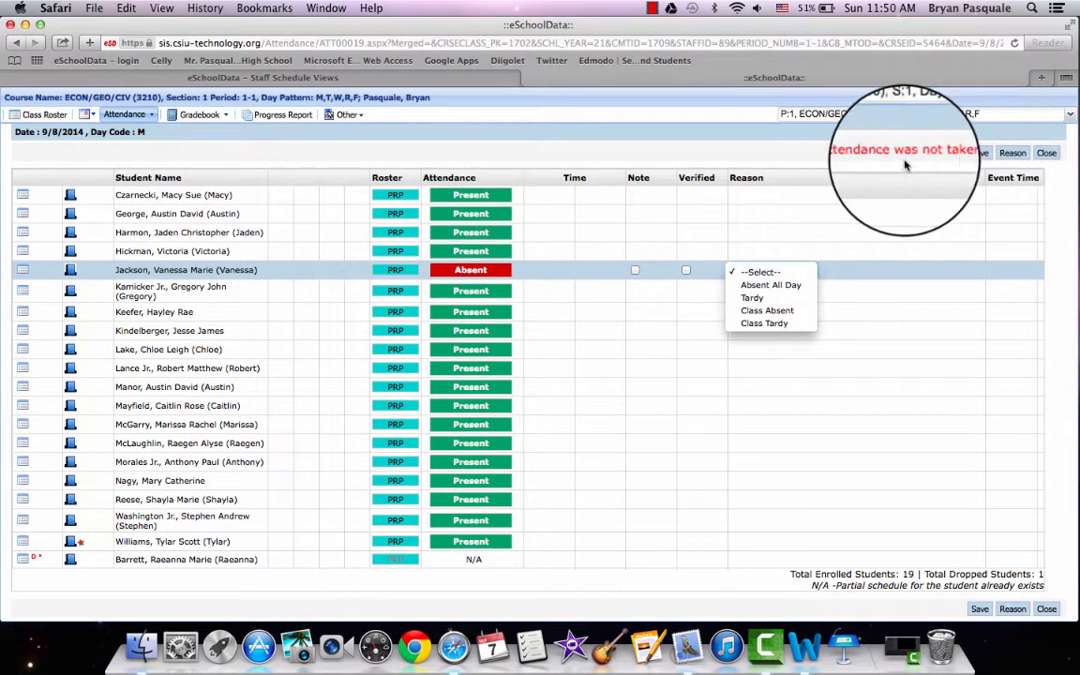
pyautogui.click(777, 156)
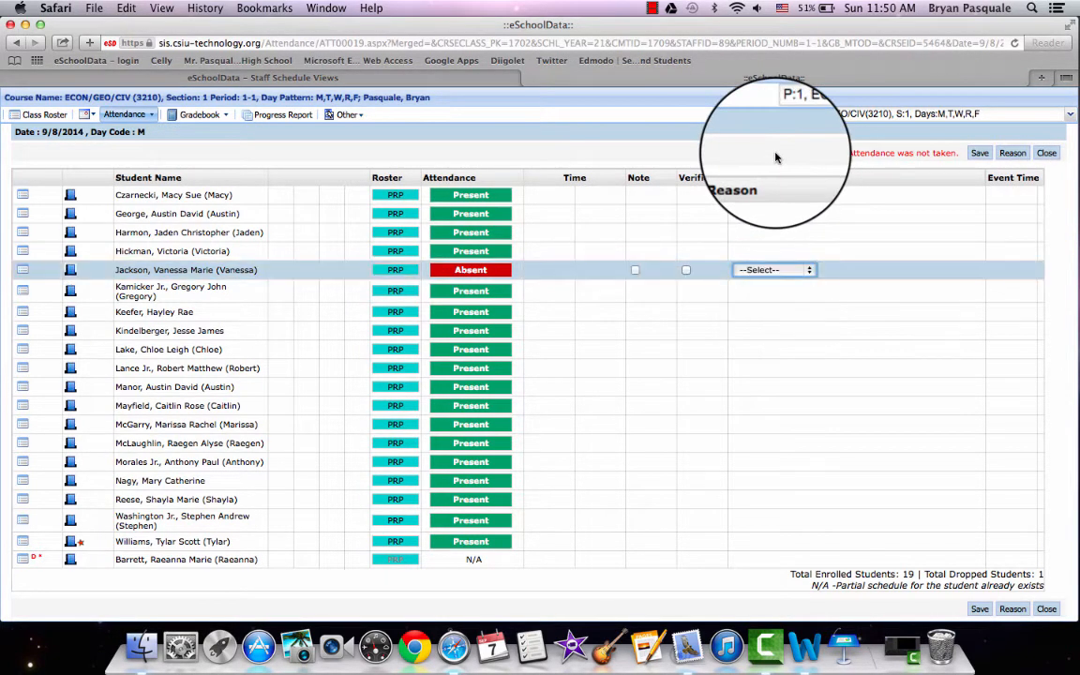
pyautogui.click(487, 271)
pyautogui.click(487, 271)
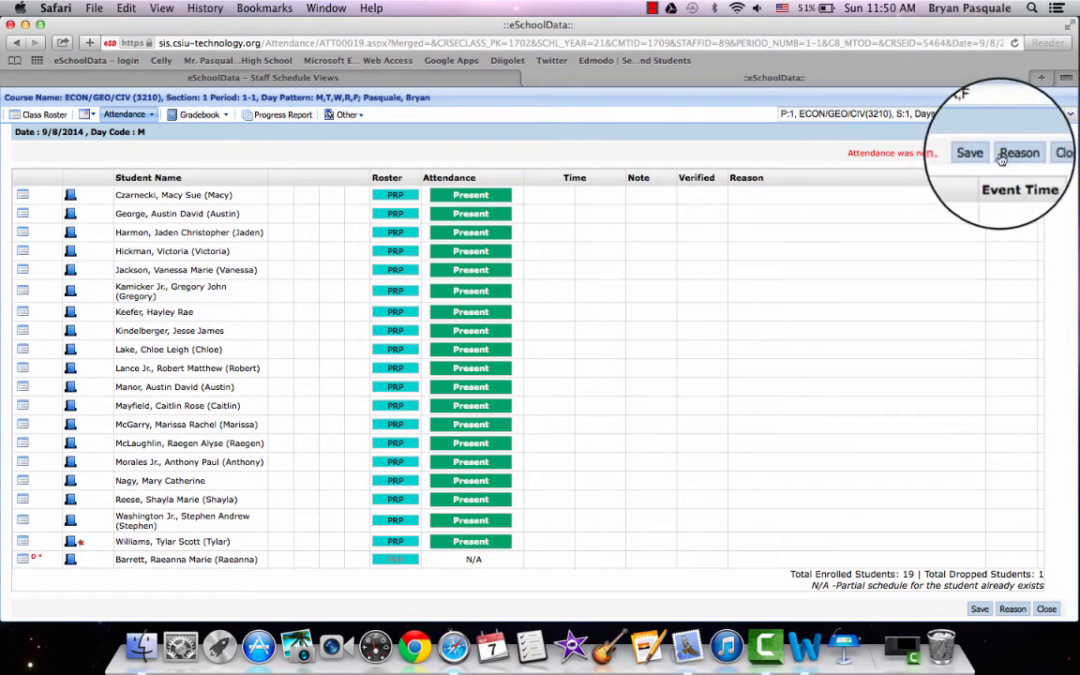
# Close the attendance page without saving and open the period 1 ECON/GEO/CIV roster in Teacher Connect, checking the selectable classes
pyautogui.click(1045, 152)
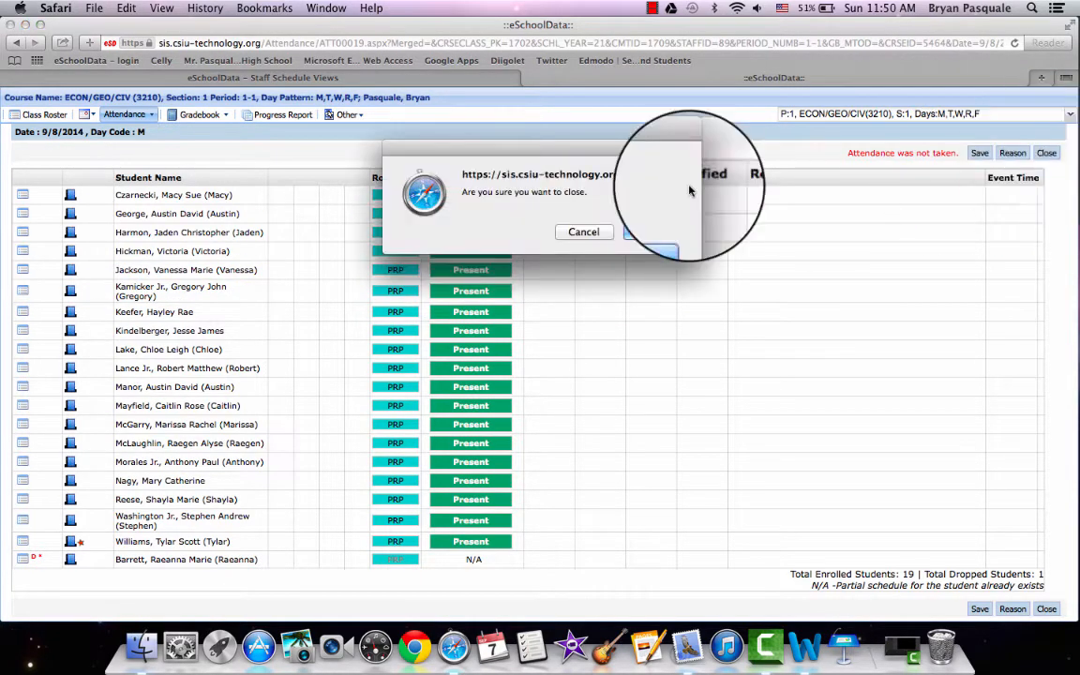
pyautogui.click(637, 231)
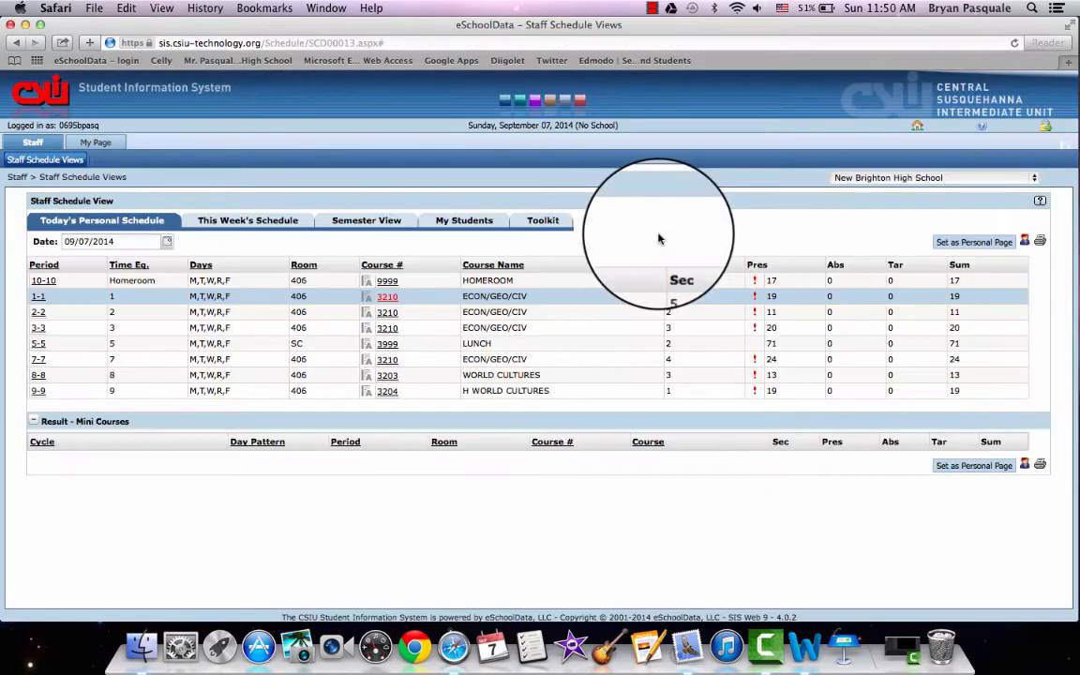
pyautogui.click(368, 298)
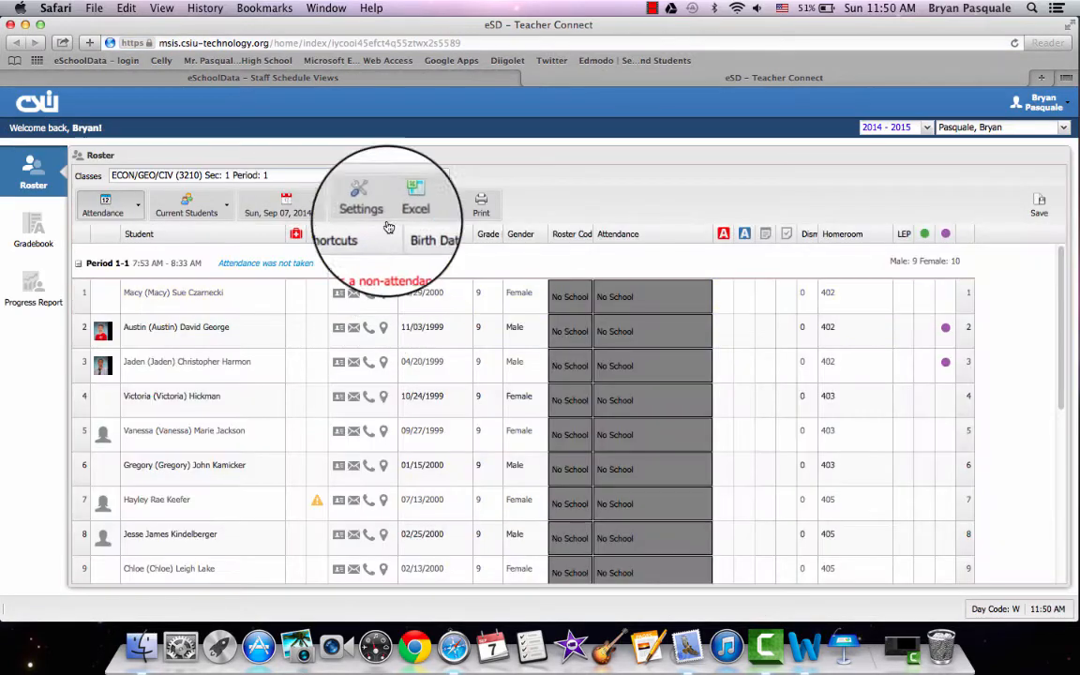
pyautogui.click(443, 178)
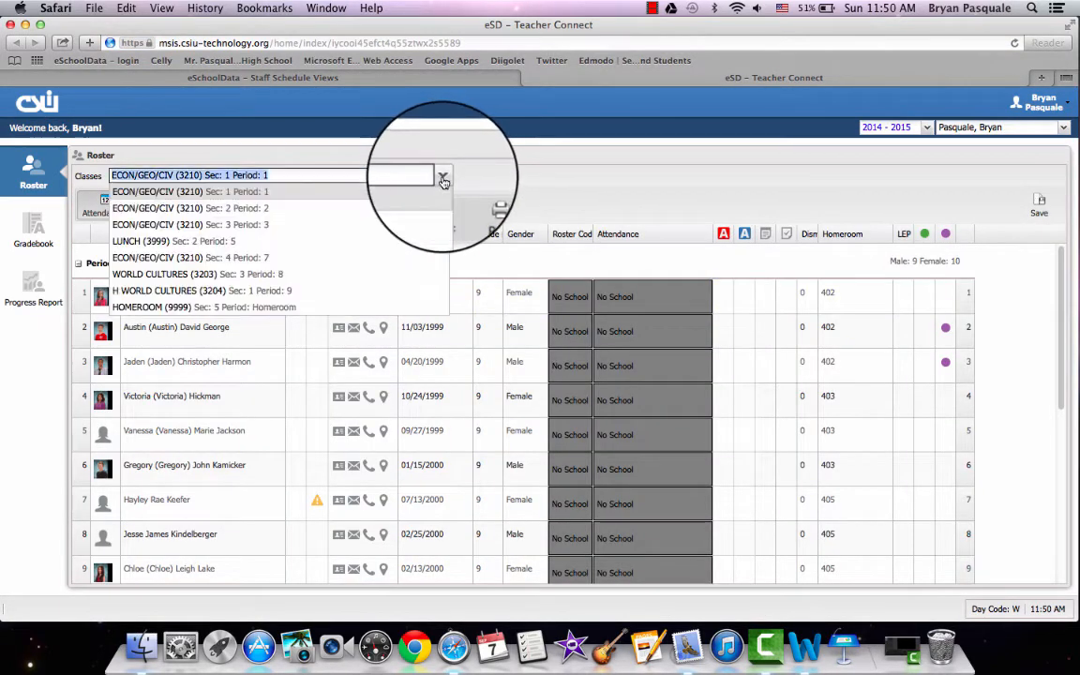
pyautogui.click(443, 178)
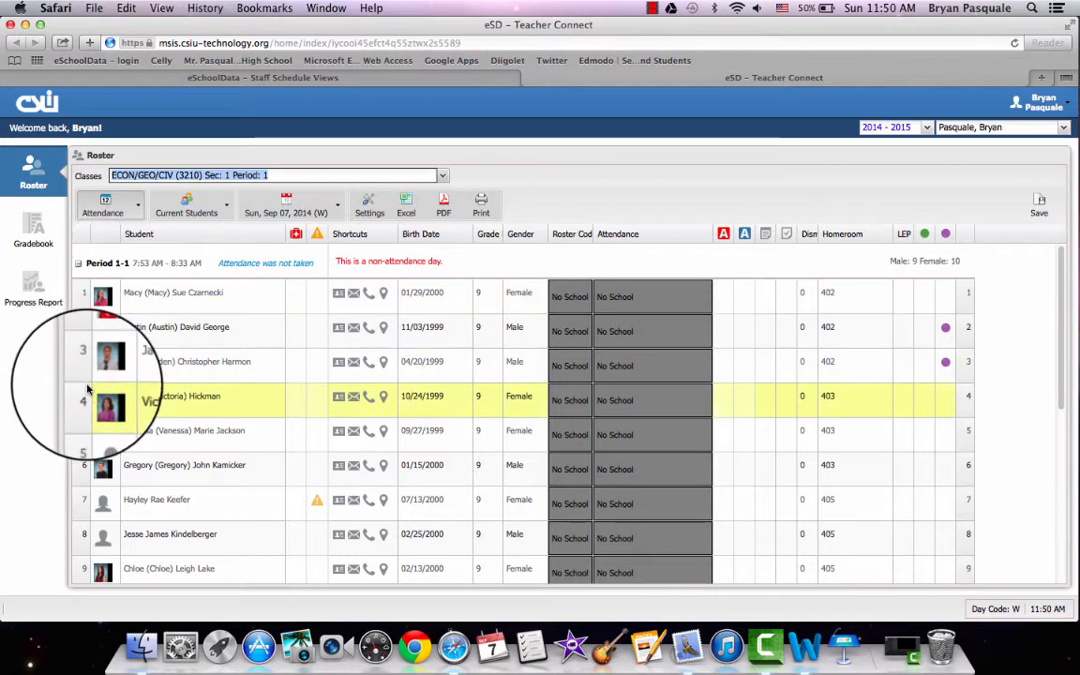
# Open the class's gradebook and start a new assignment in the Class Work/Home Work category
pyautogui.click(49, 229)
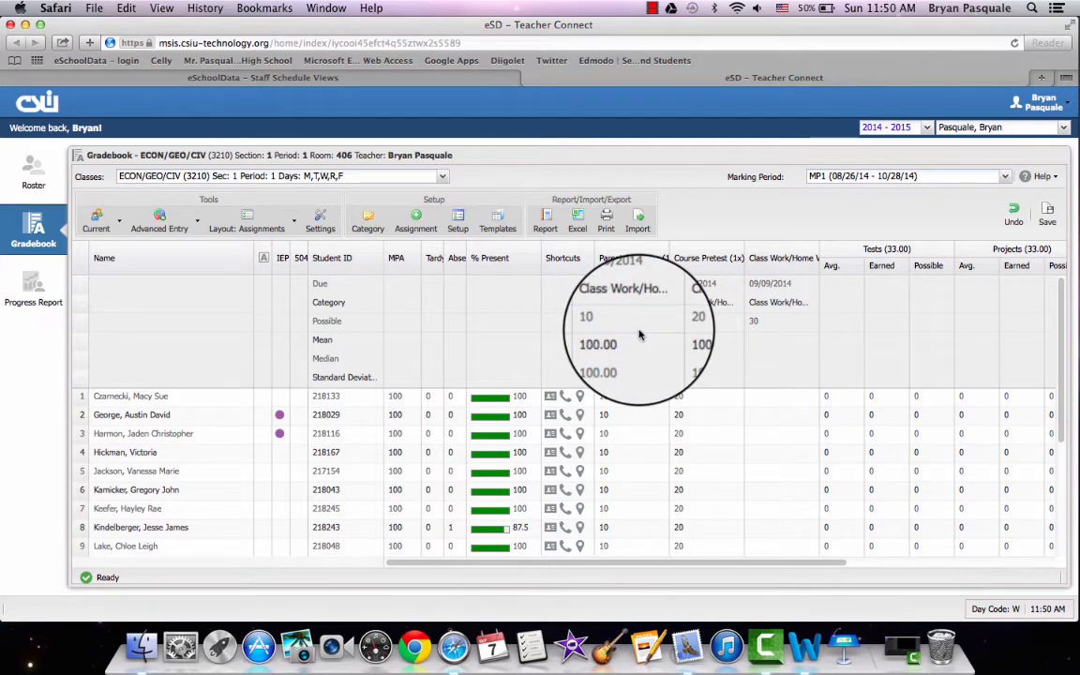
pyautogui.click(417, 219)
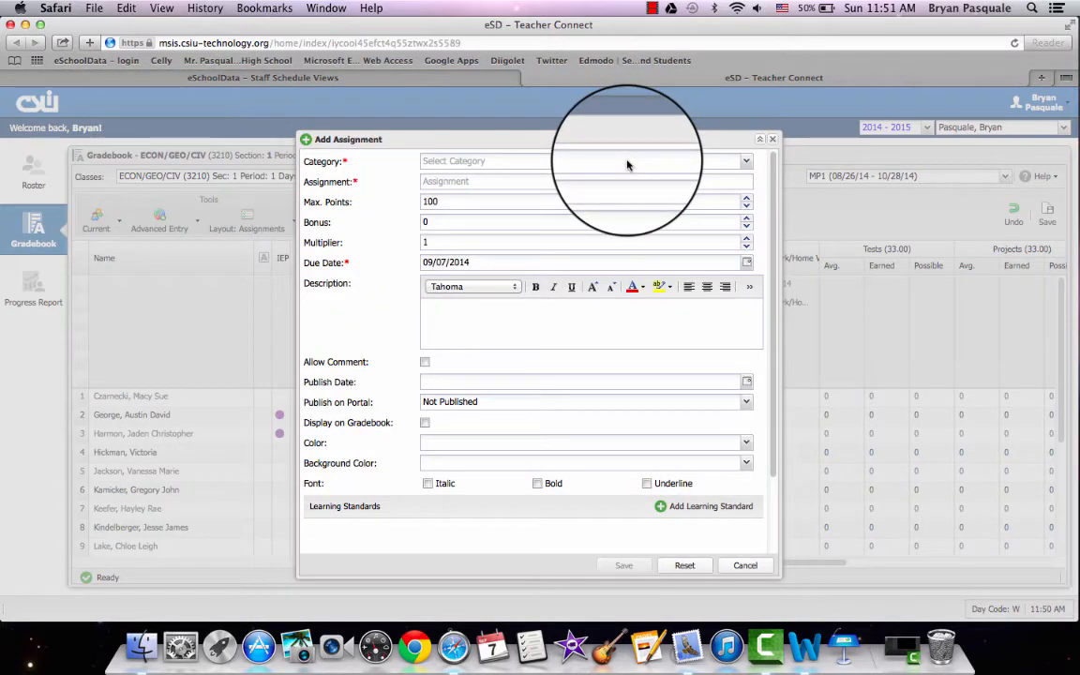
pyautogui.click(747, 162)
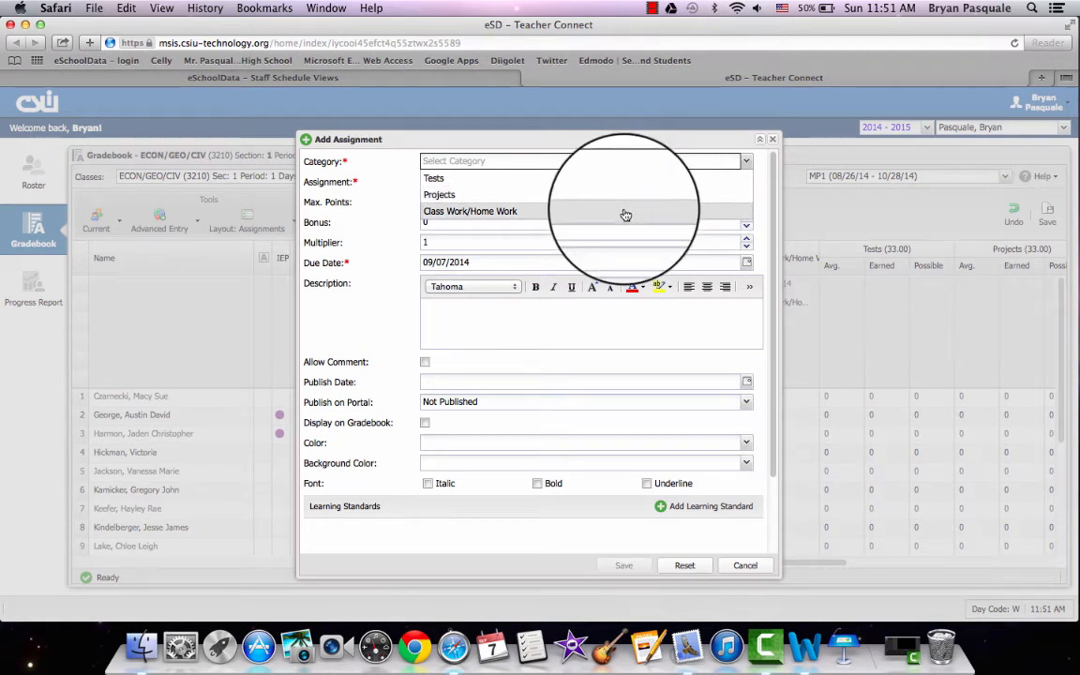
pyautogui.click(387, 211)
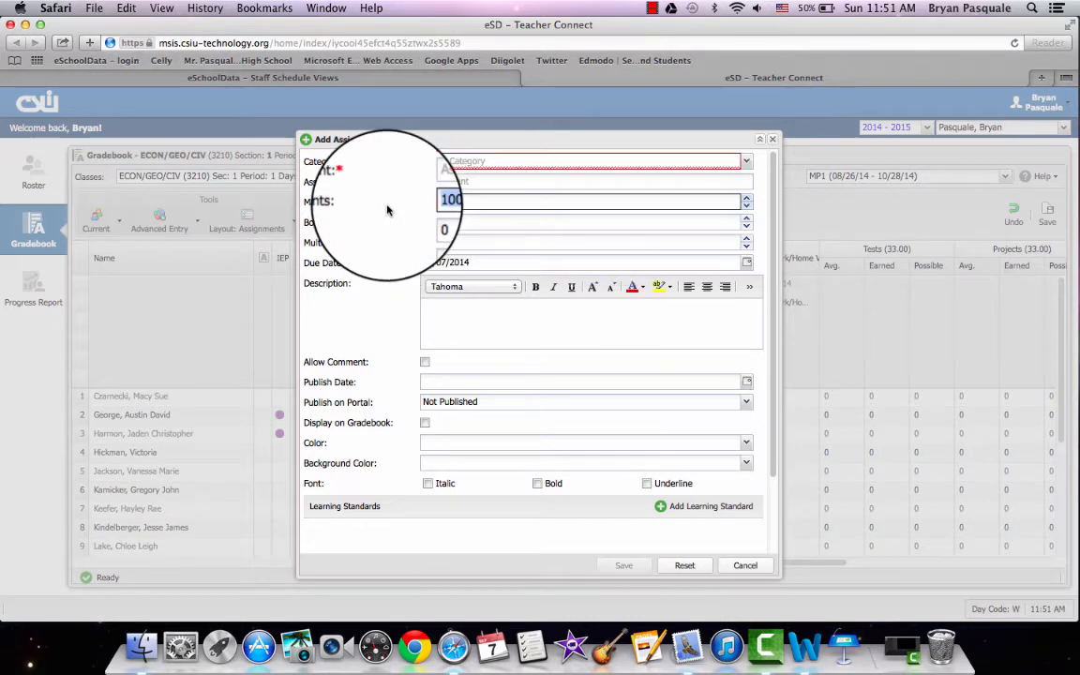
pyautogui.click(736, 163)
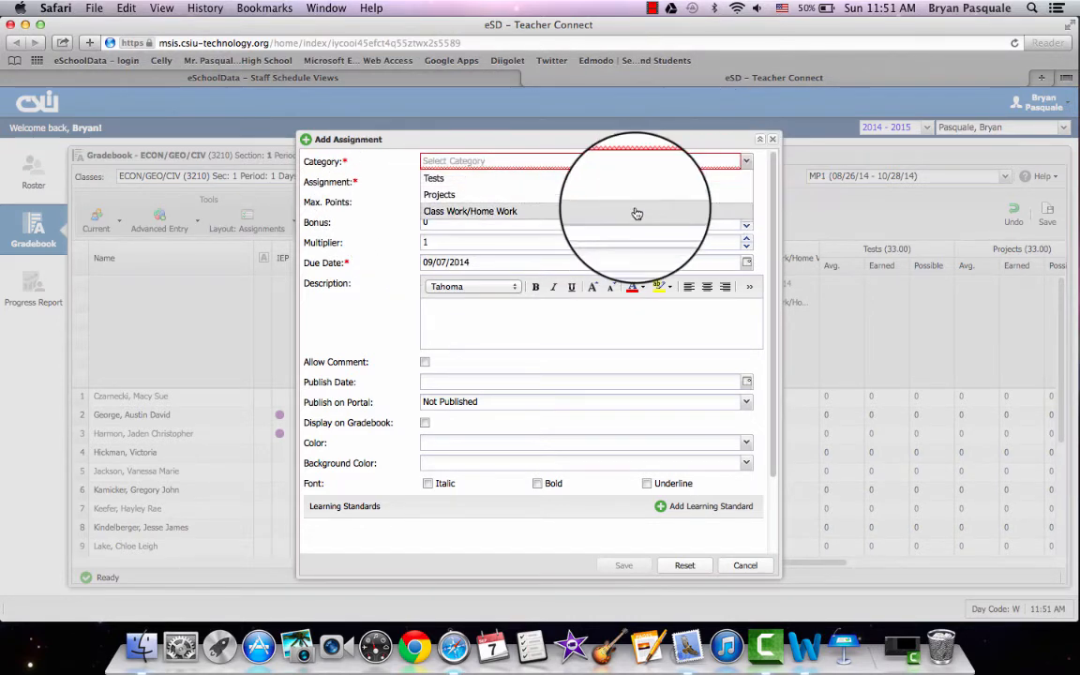
pyautogui.click(636, 213)
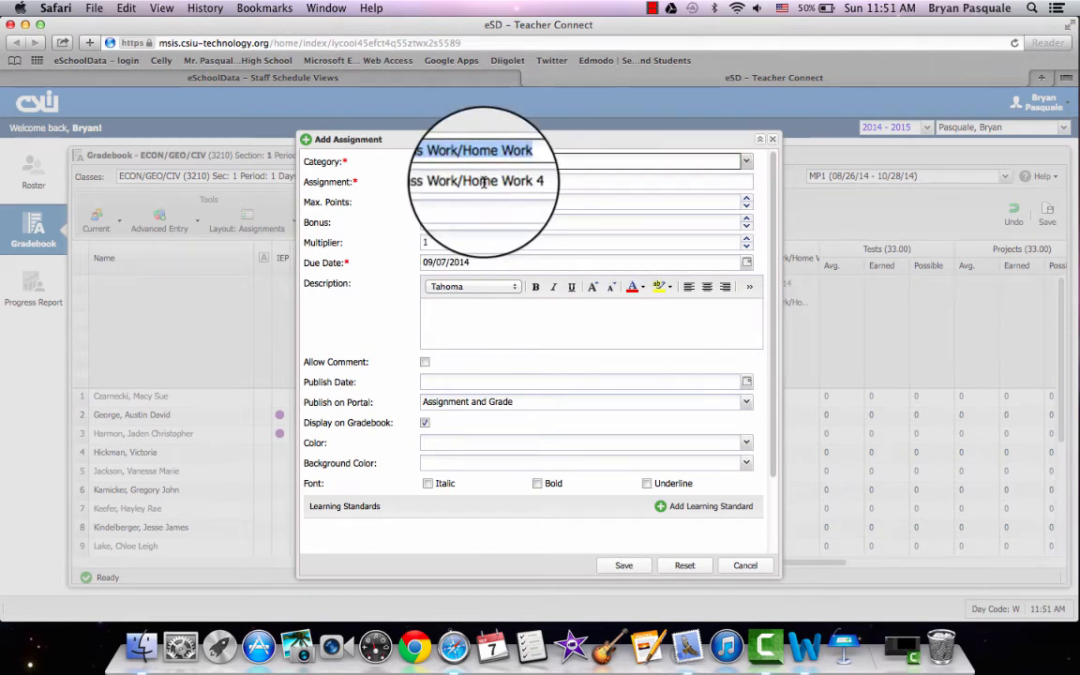
# Name the new assignment PA Road Map Quiz and set its due date to 09/09/2014
pyautogui.click(484, 181)
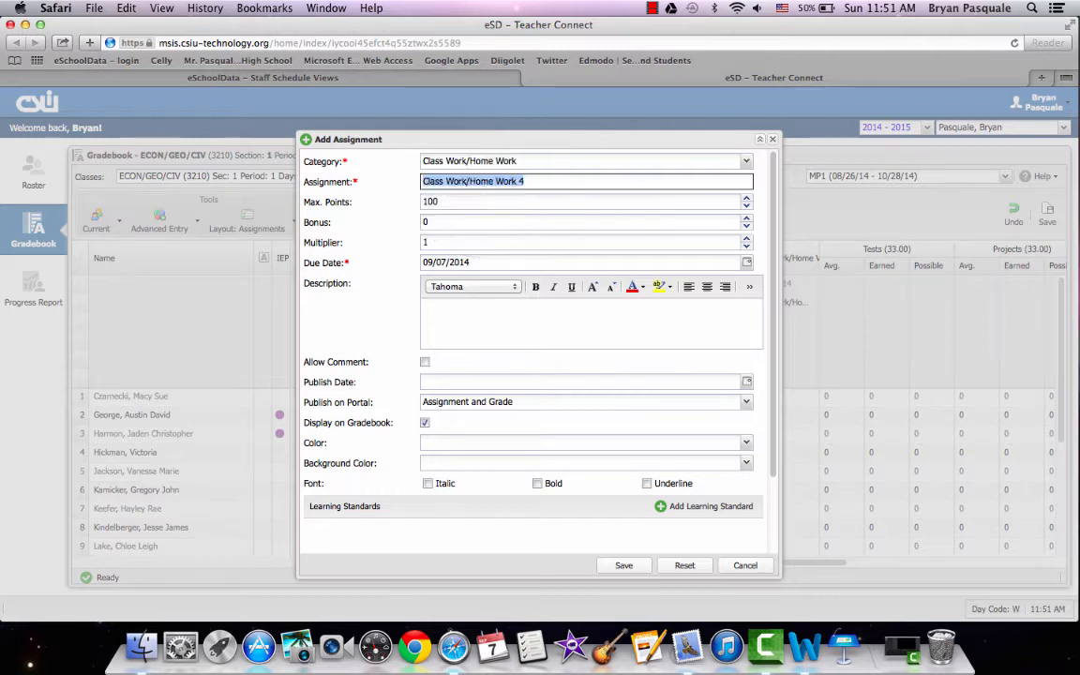
pyautogui.write('PA Road Map Quiz')
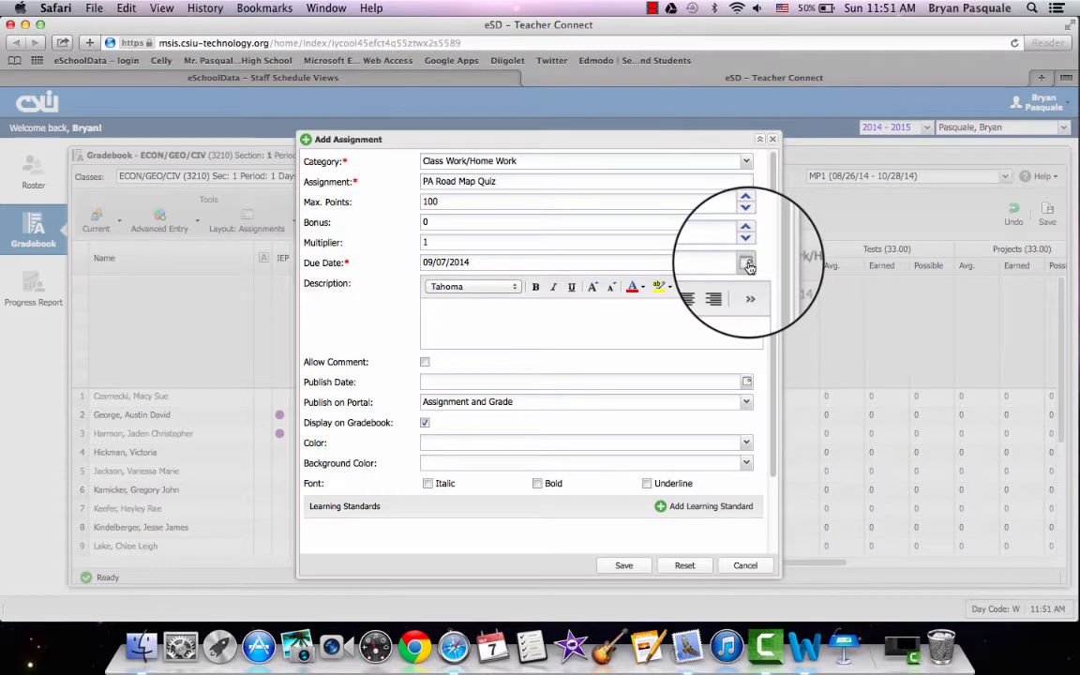
pyautogui.click(747, 263)
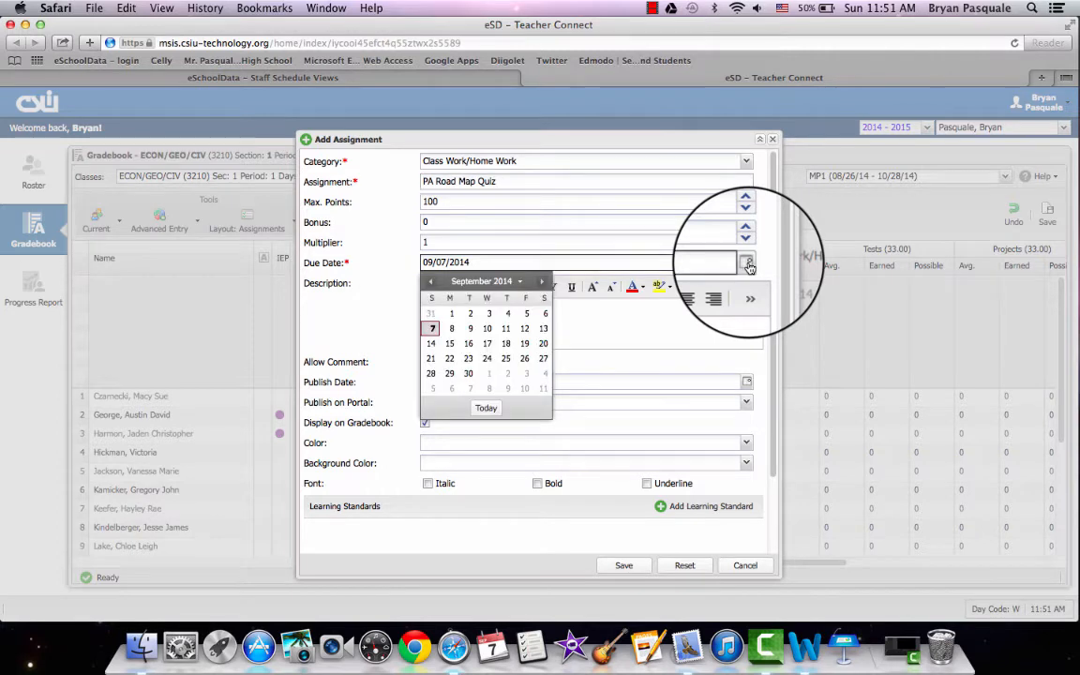
pyautogui.click(471, 334)
# Enter the description "This is the PA road map assignment we worked on in class." and save the assignment
pyautogui.click(472, 333)
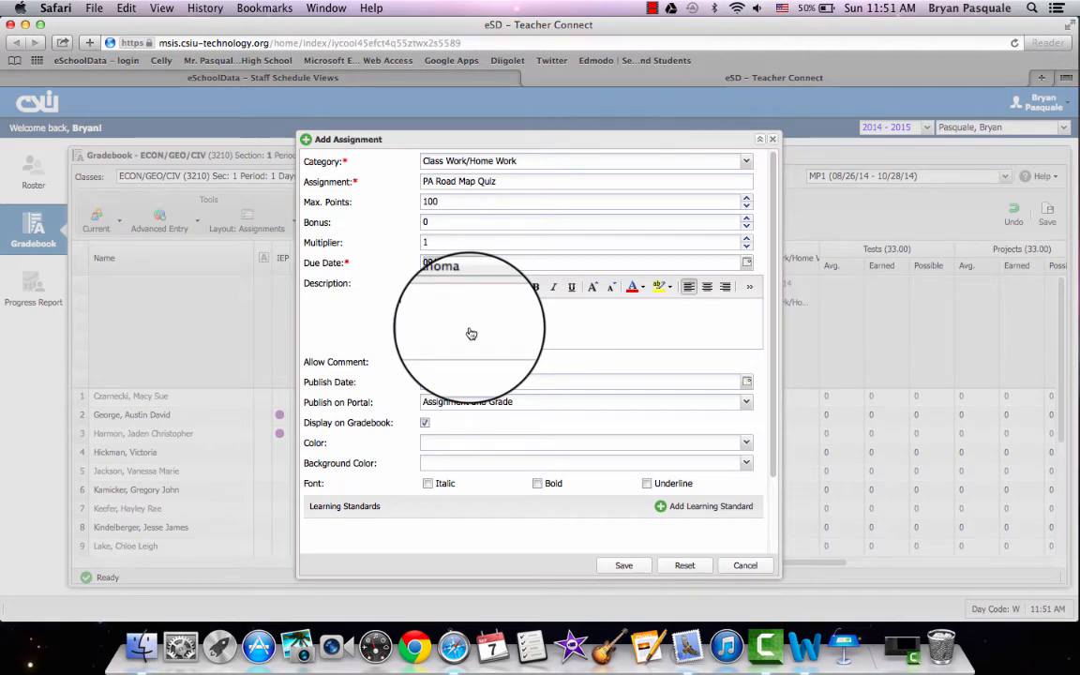
pyautogui.write('This is the PA ')
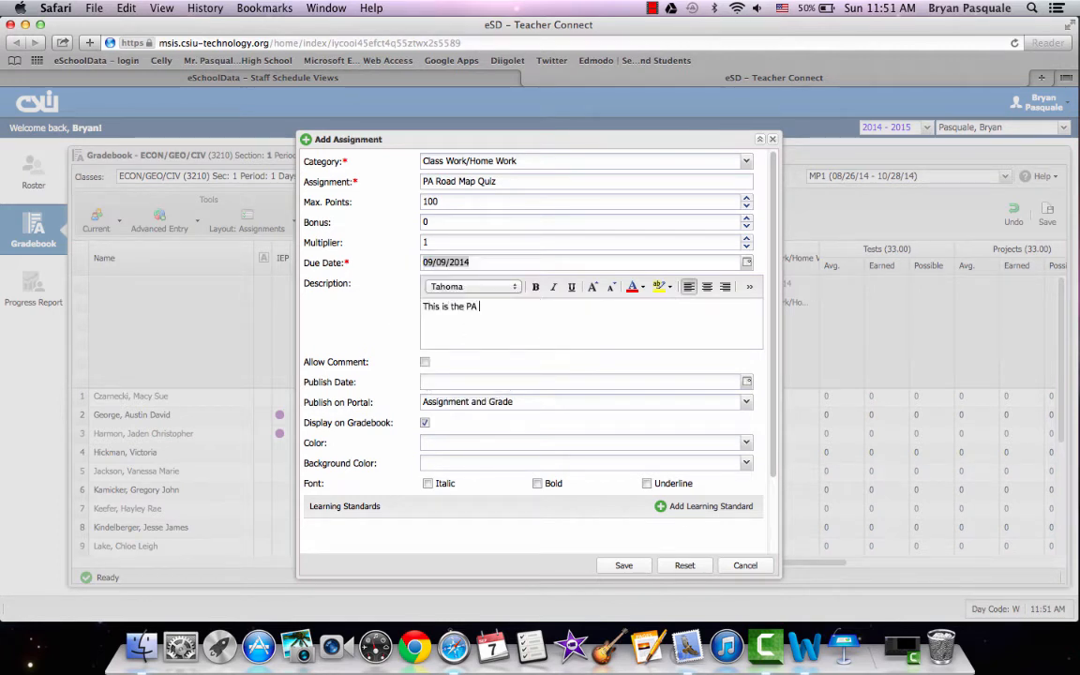
pyautogui.write('road map assignment we w')
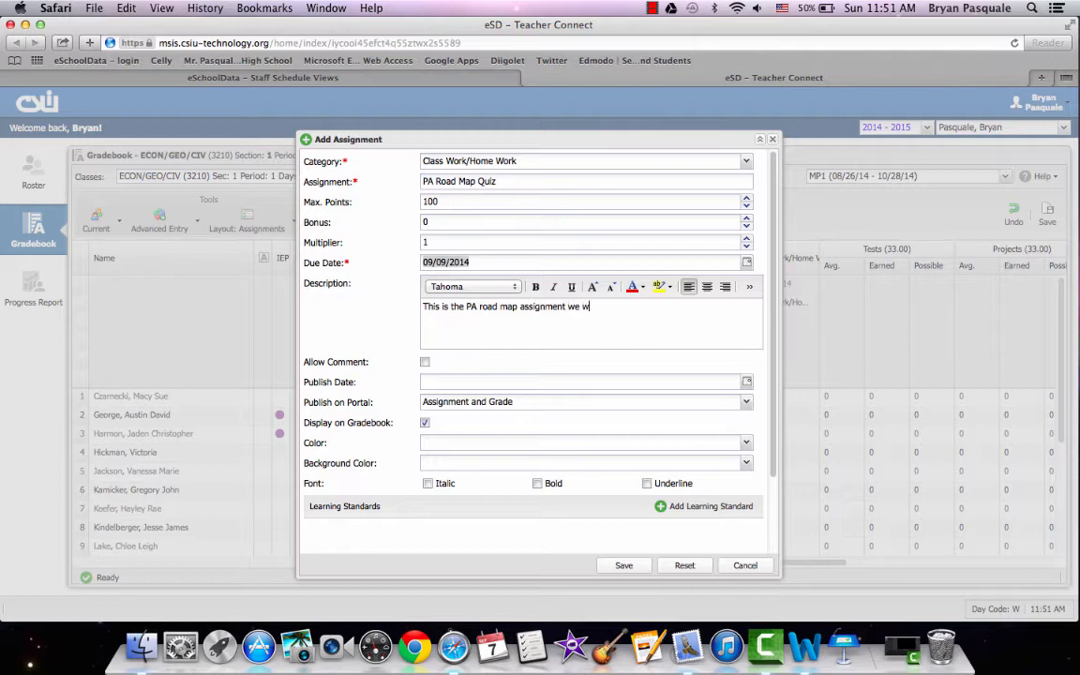
pyautogui.write('orked on in class.')
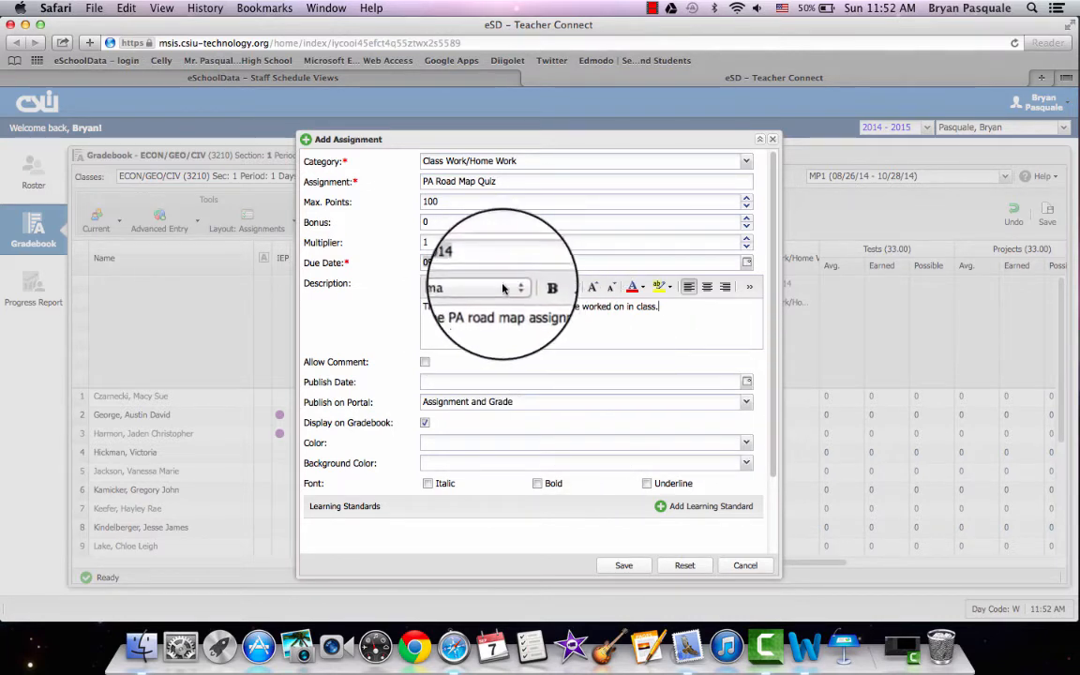
pyautogui.click(424, 423)
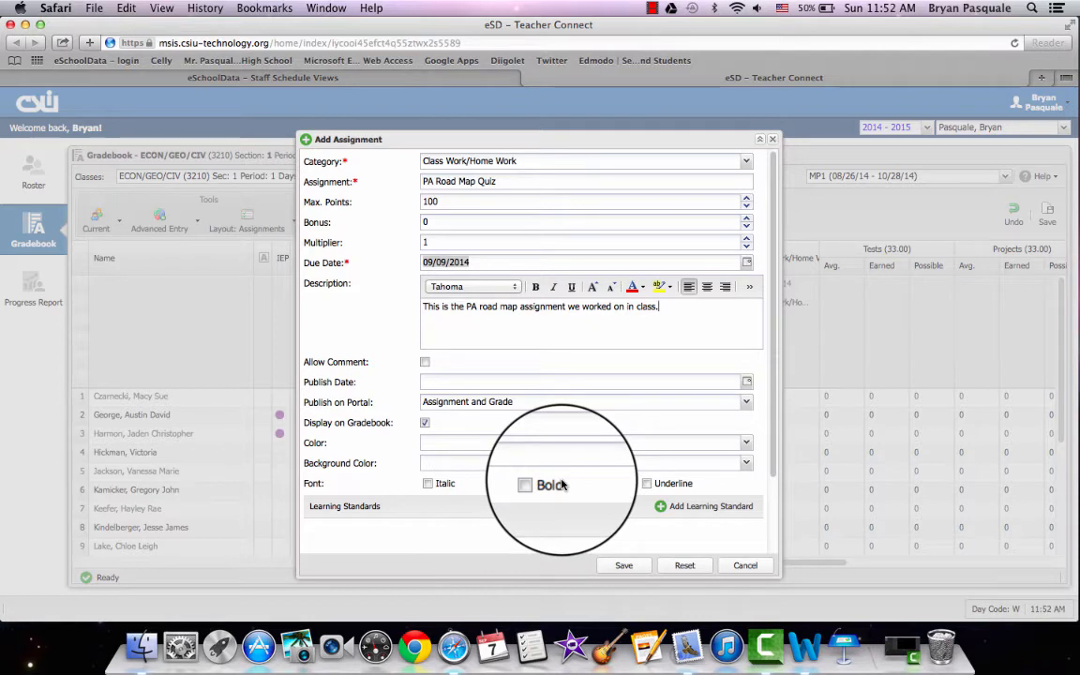
pyautogui.click(623, 567)
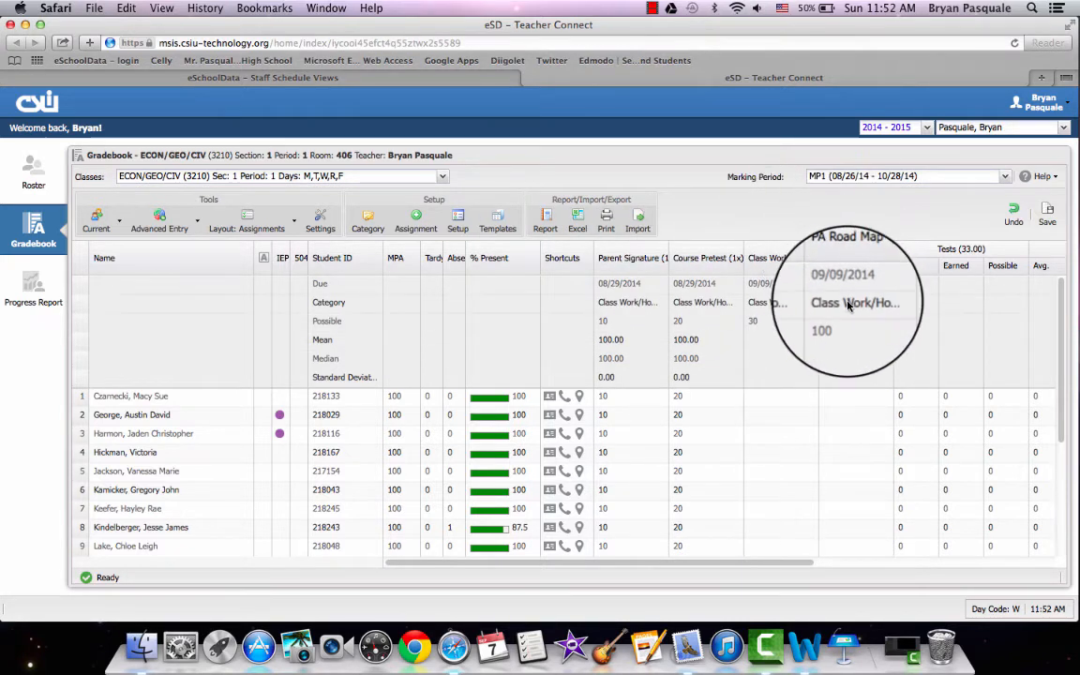
pyautogui.click(859, 304)
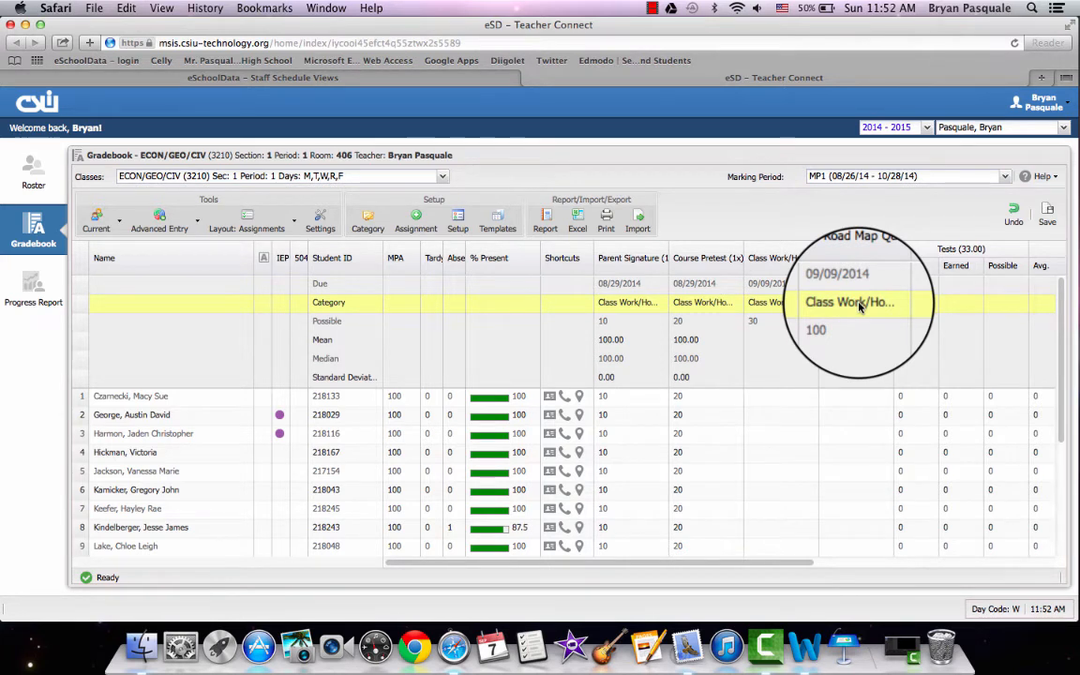
pyautogui.rightClick(859, 307)
pyautogui.click(851, 332)
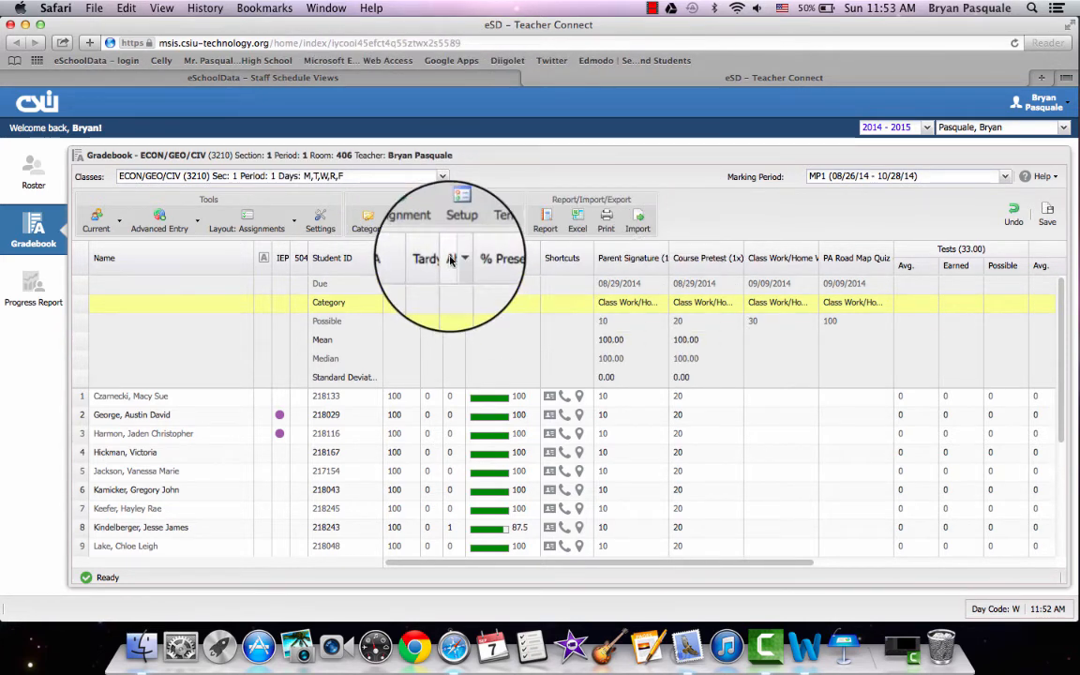
# Return to the staff schedule and open the period 1 ECON/GEO/CIV attendance for 9/8/2014
pyautogui.click(529, 79)
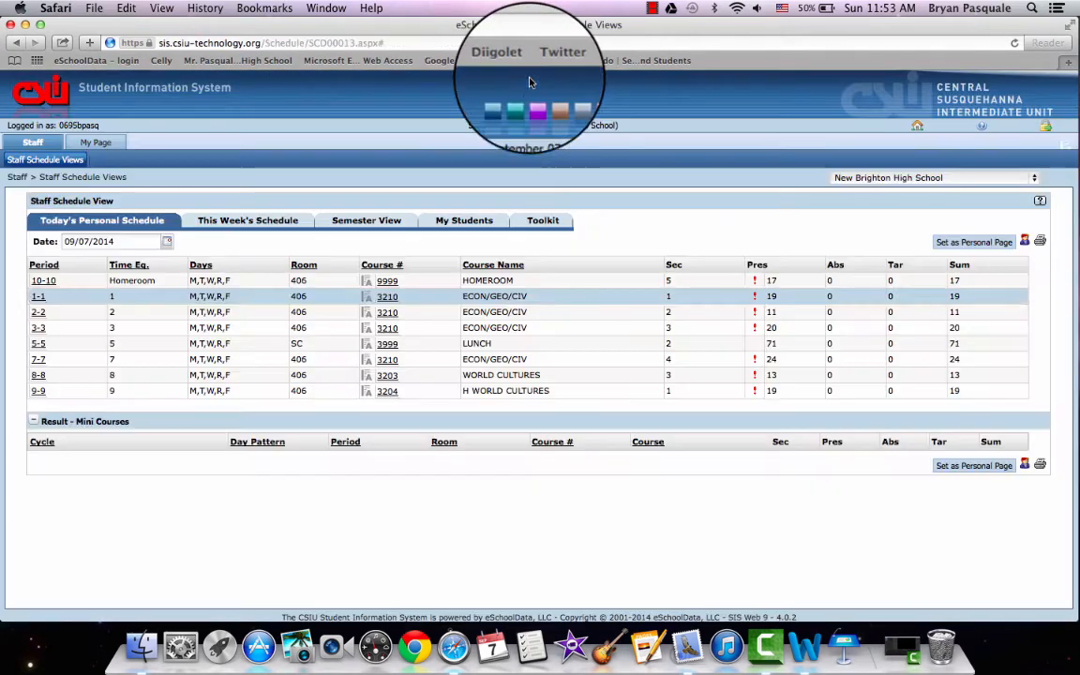
pyautogui.click(387, 298)
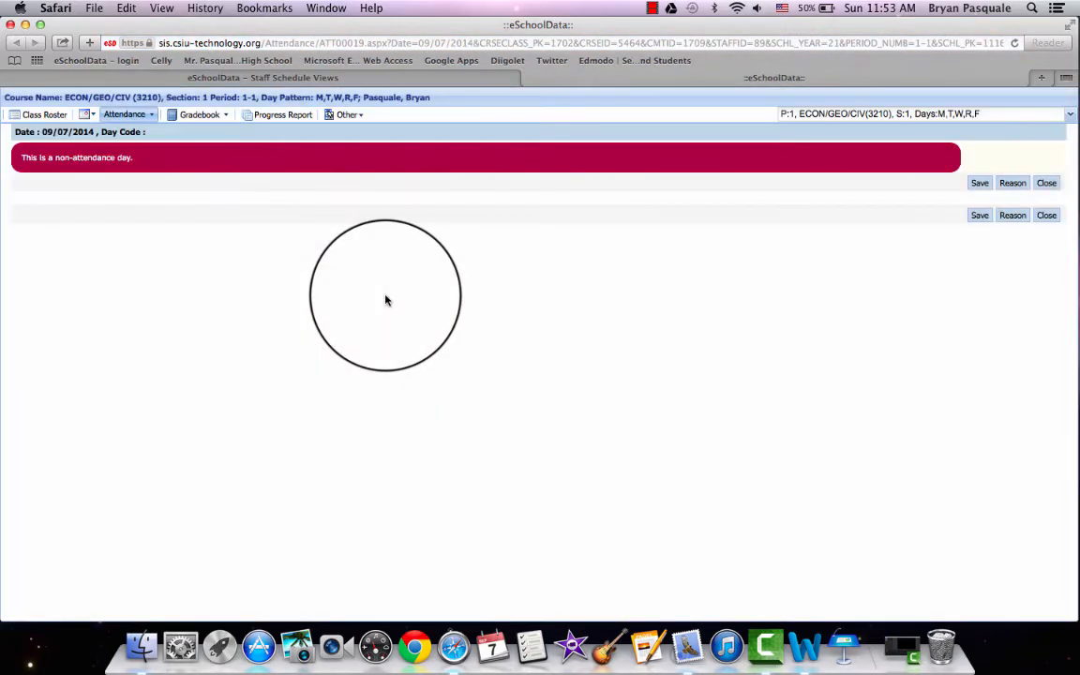
pyautogui.click(85, 115)
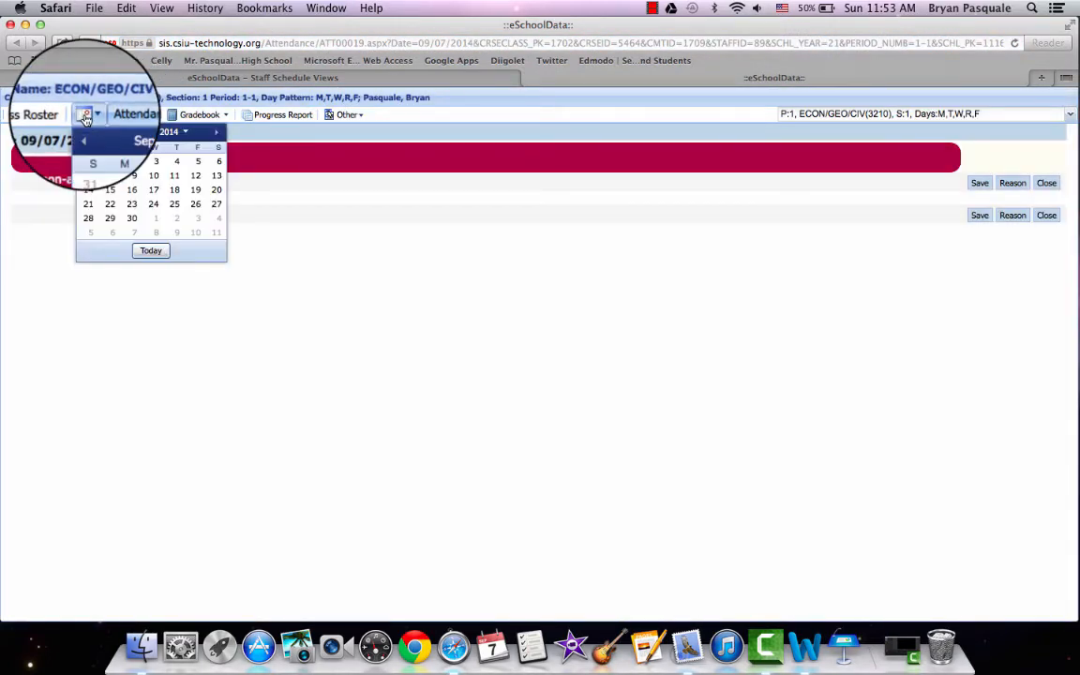
pyautogui.click(114, 177)
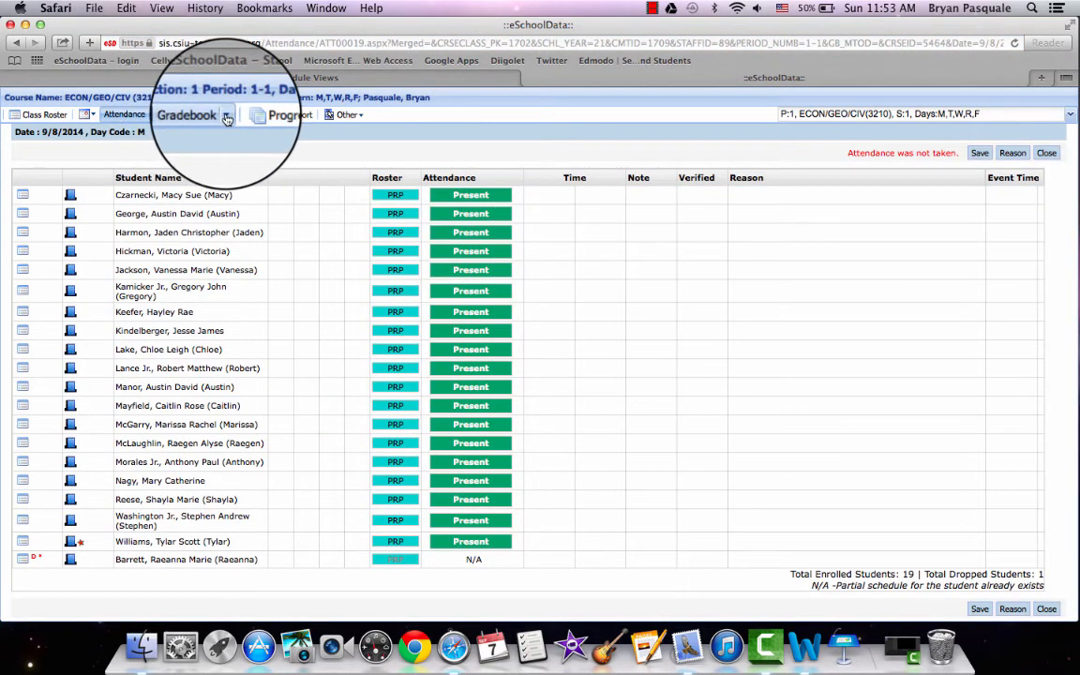
# Open the period 1 class's gradebook setup and expand the Class Work/Home Work category
pyautogui.click(226, 118)
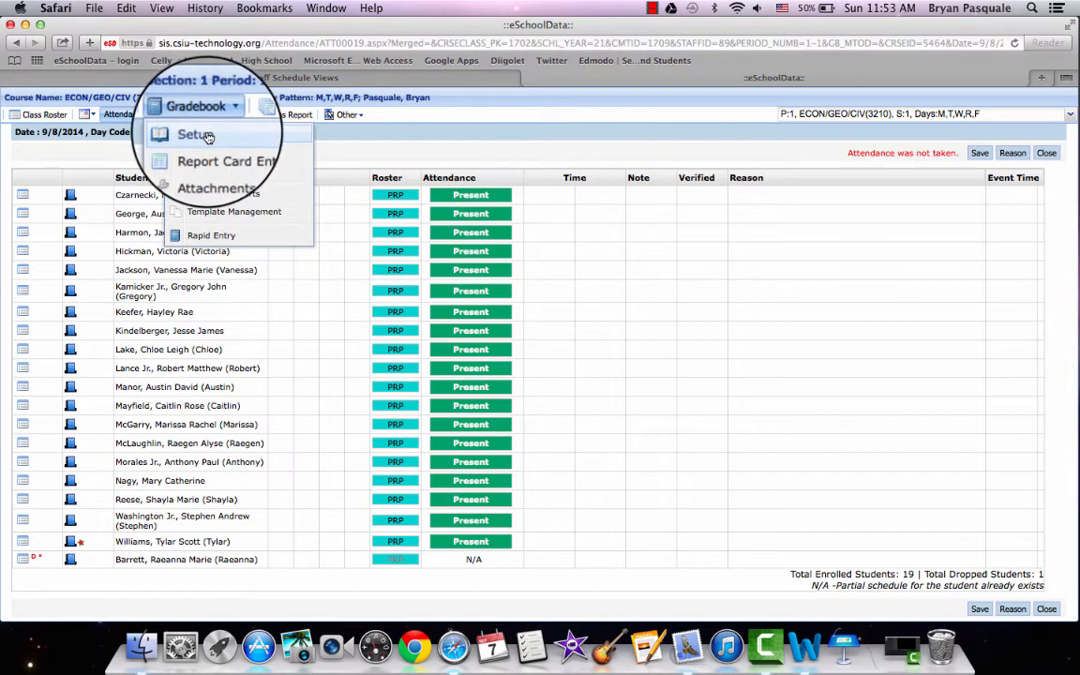
pyautogui.click(208, 136)
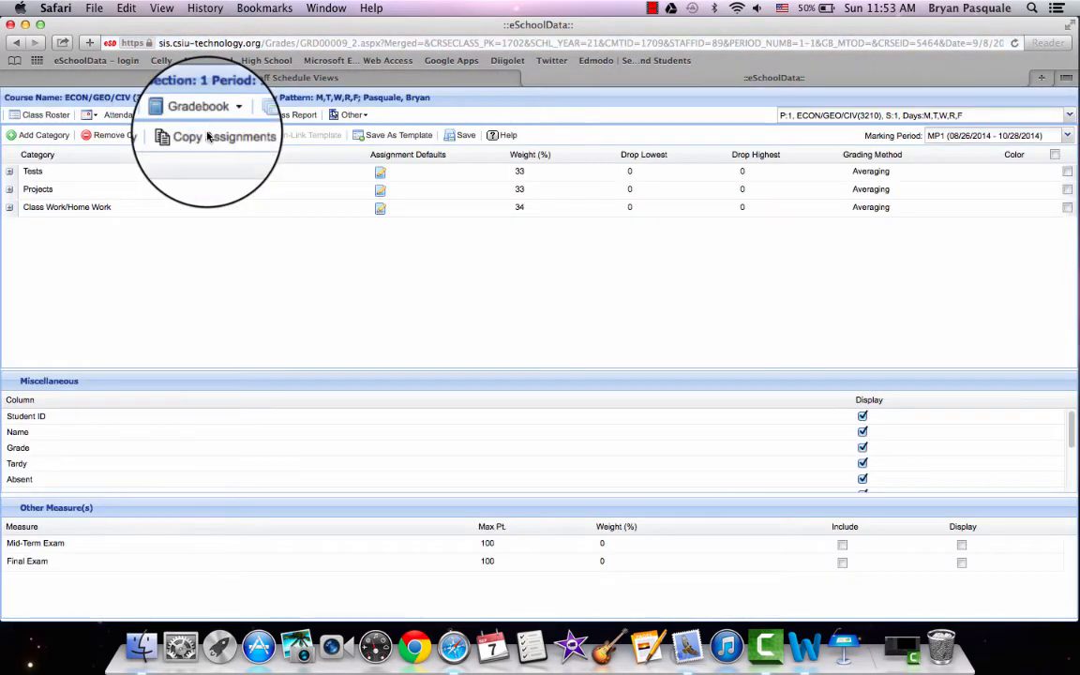
pyautogui.click(9, 207)
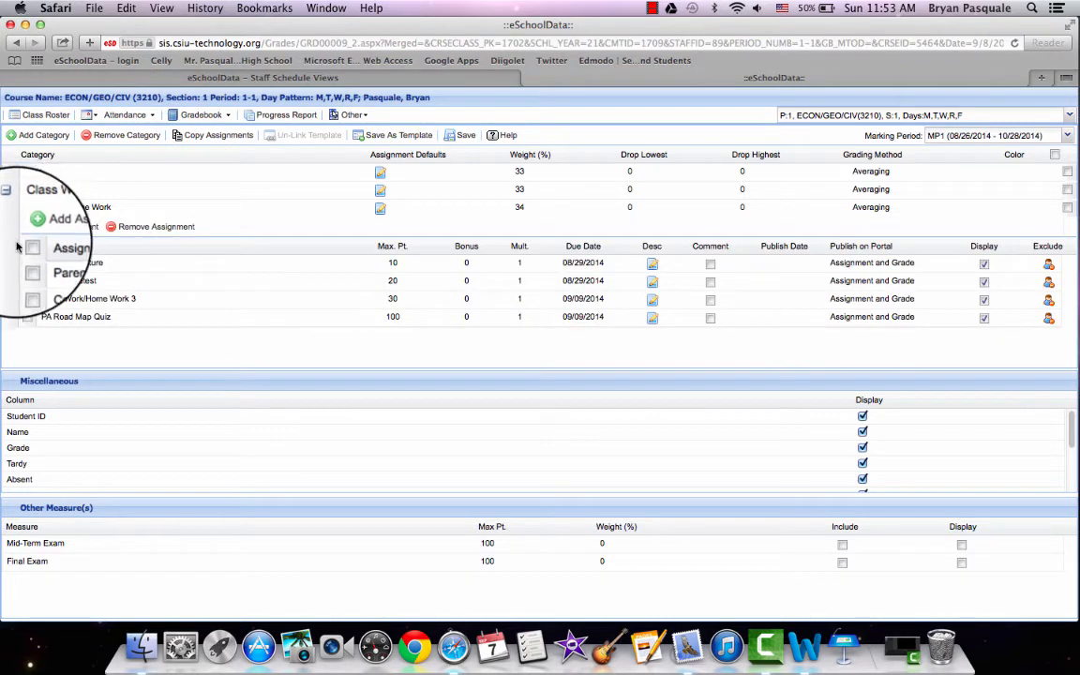
# Remove the PA Road Map Quiz from the period 1 Class Work/Home Work assignments
pyautogui.click(28, 319)
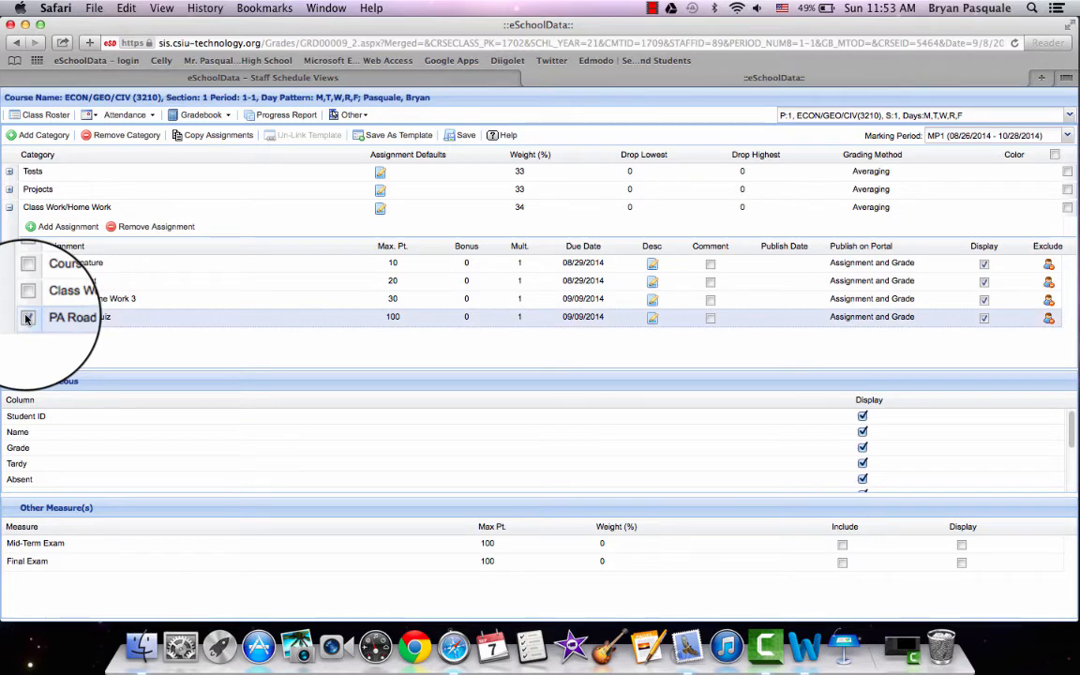
pyautogui.click(125, 229)
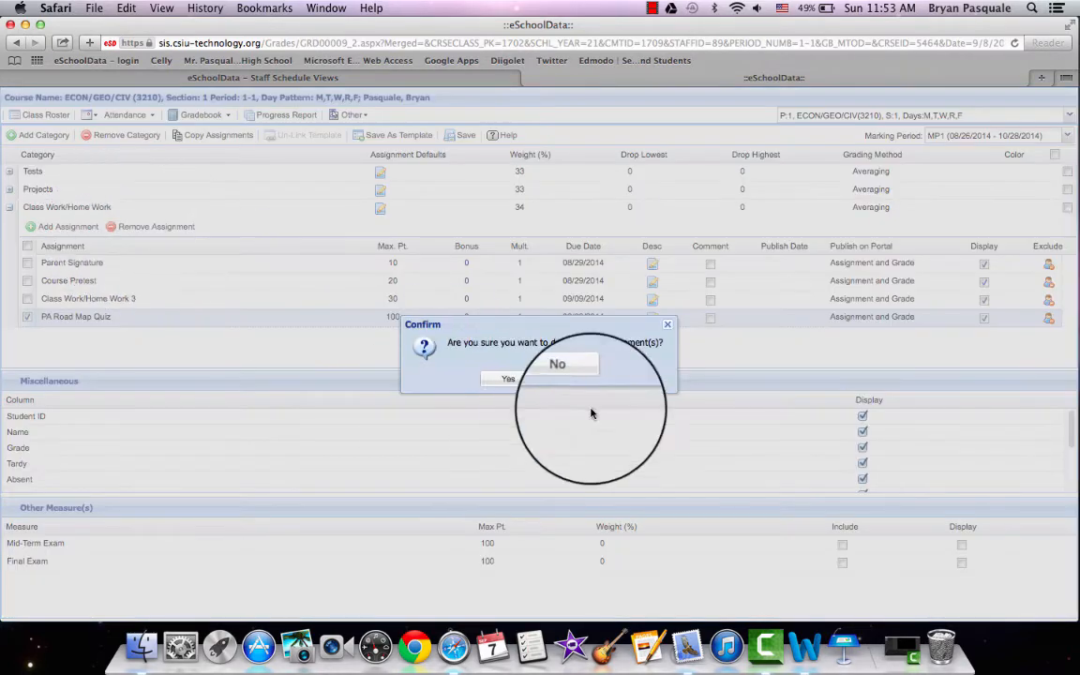
pyautogui.click(523, 378)
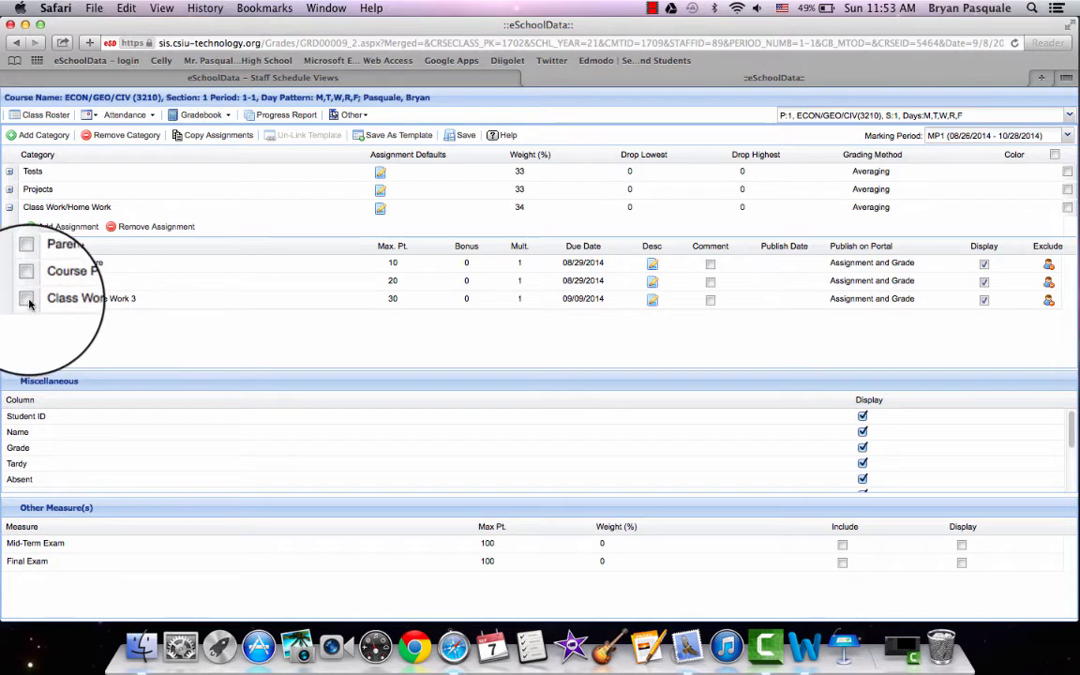
# Open Copy Assignments with ECON/GEO/CIV, Sec. 2, Per. 2 as the target and compare its assignments with those of period 1
pyautogui.click(209, 138)
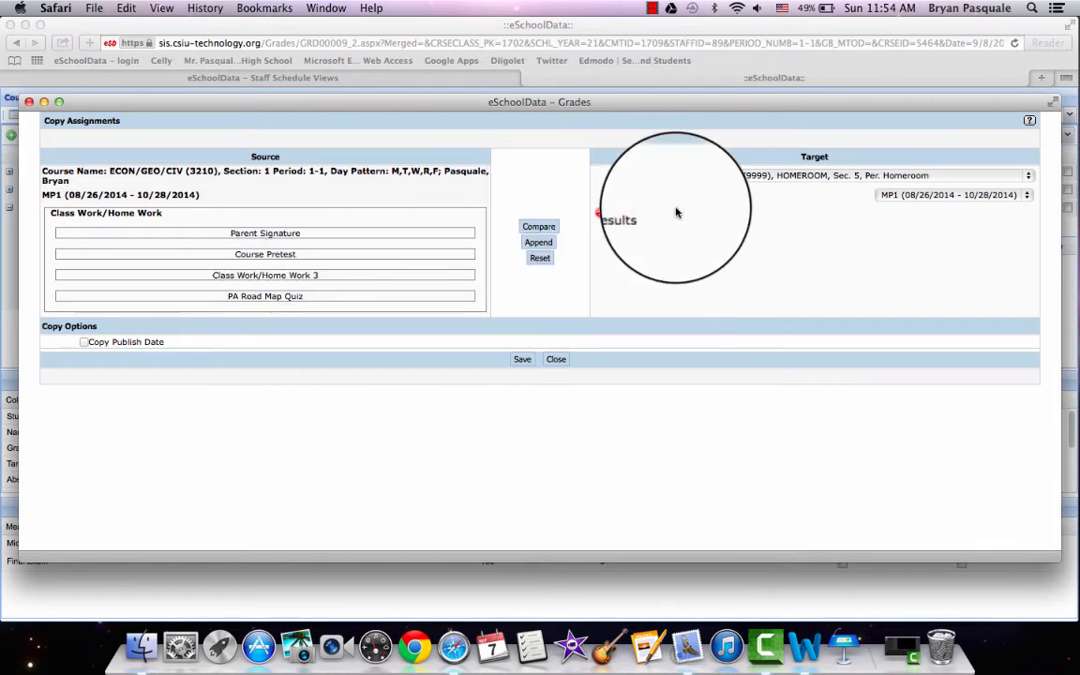
pyautogui.click(904, 177)
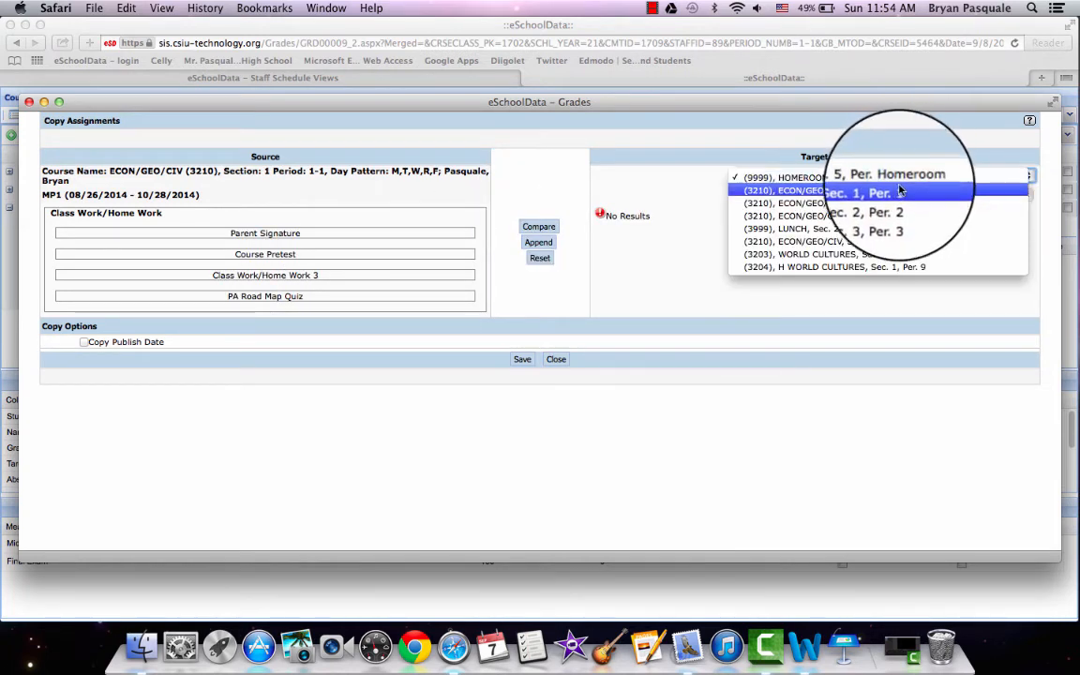
pyautogui.click(898, 203)
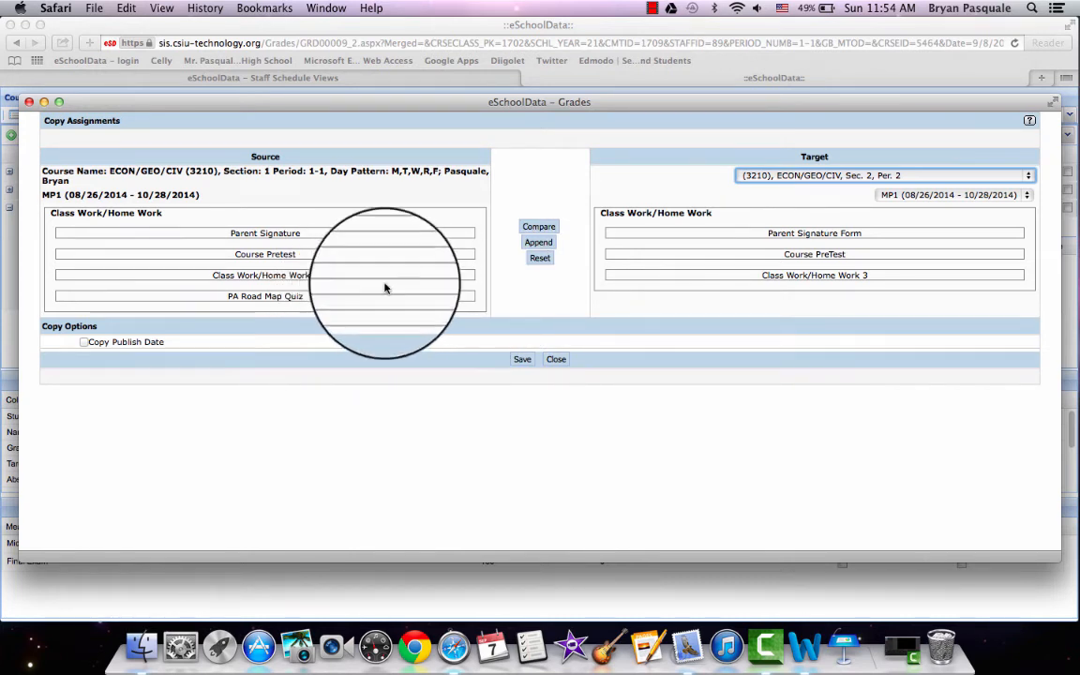
pyautogui.click(530, 221)
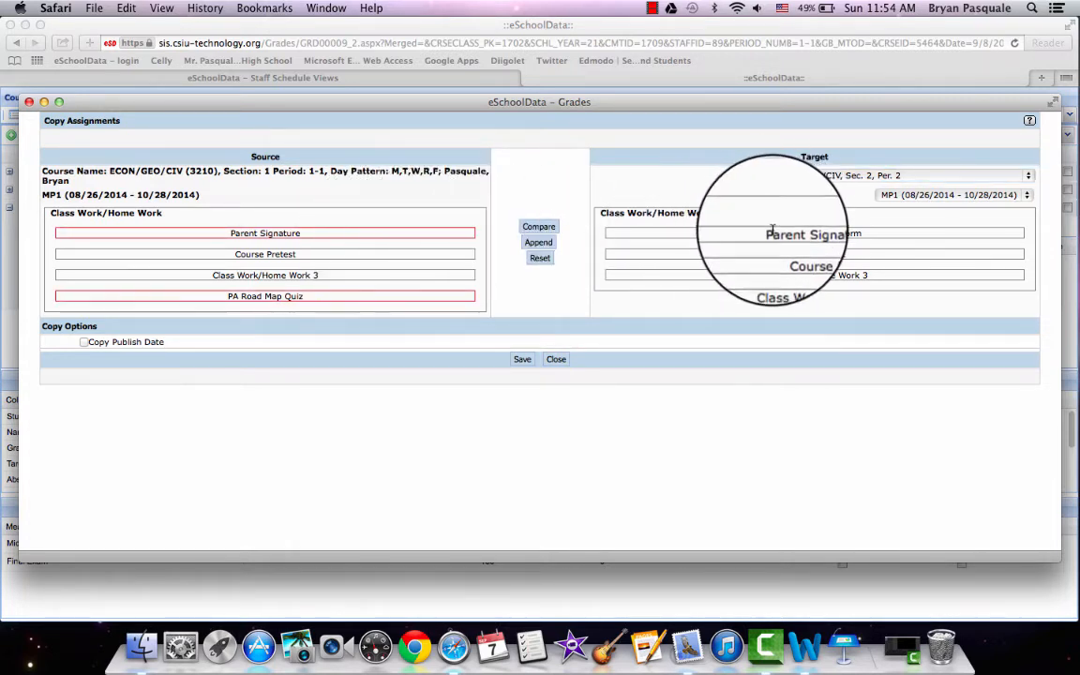
# Append only the PA Road Map Quiz to the Sec. 2, Per. 2 class, save the copy and close the copy window
pyautogui.click(432, 236)
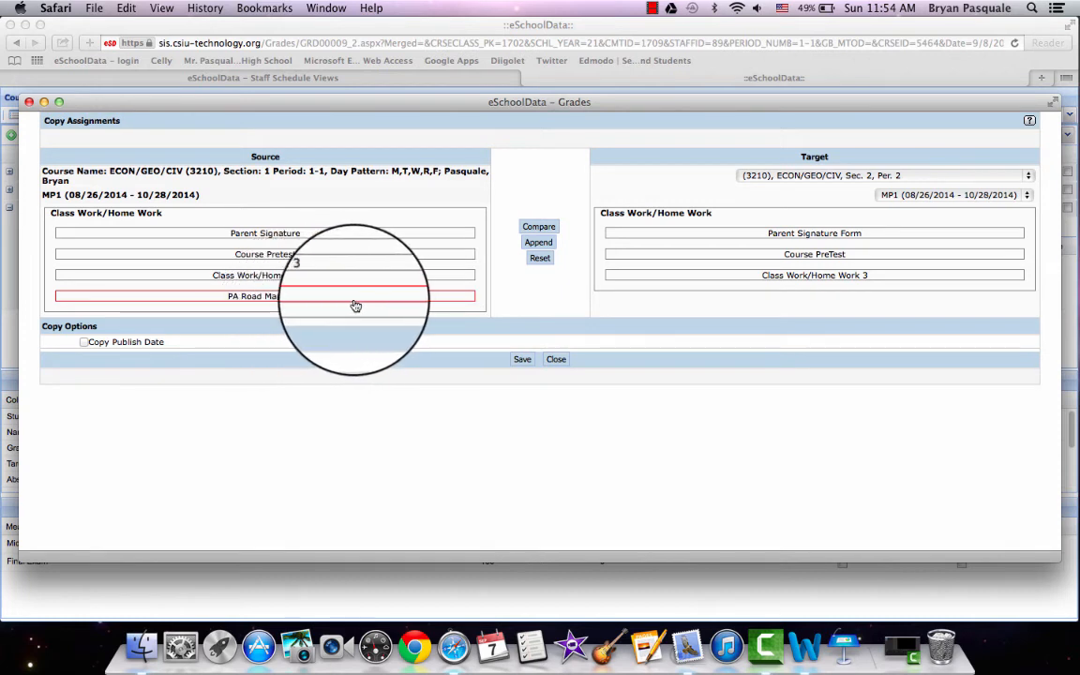
pyautogui.click(540, 244)
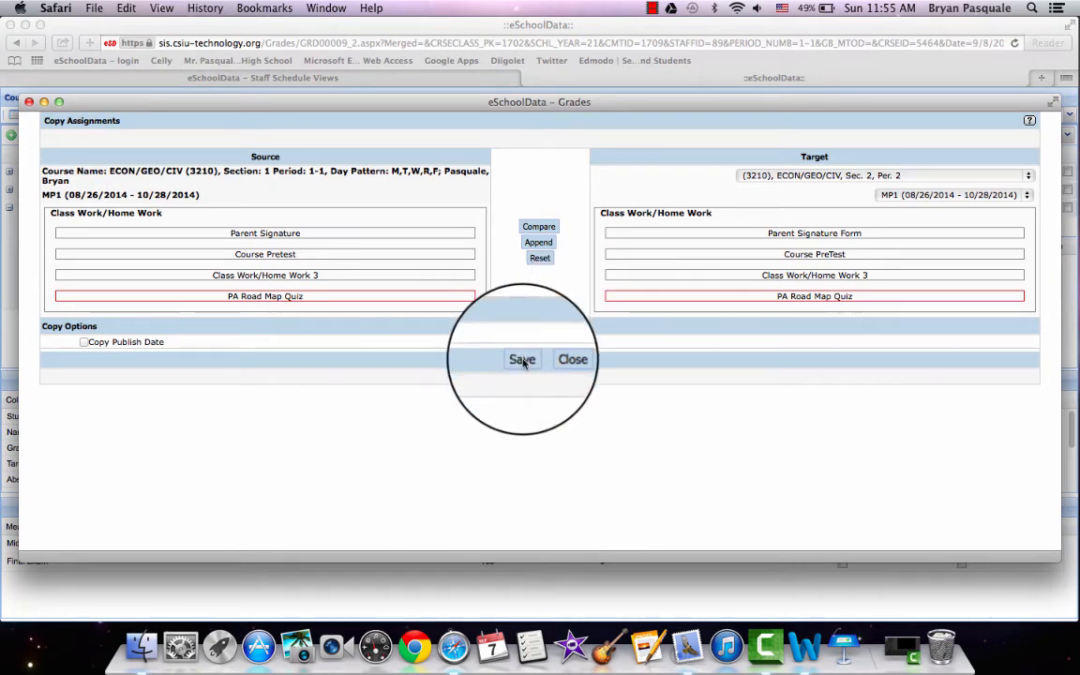
pyautogui.click(522, 360)
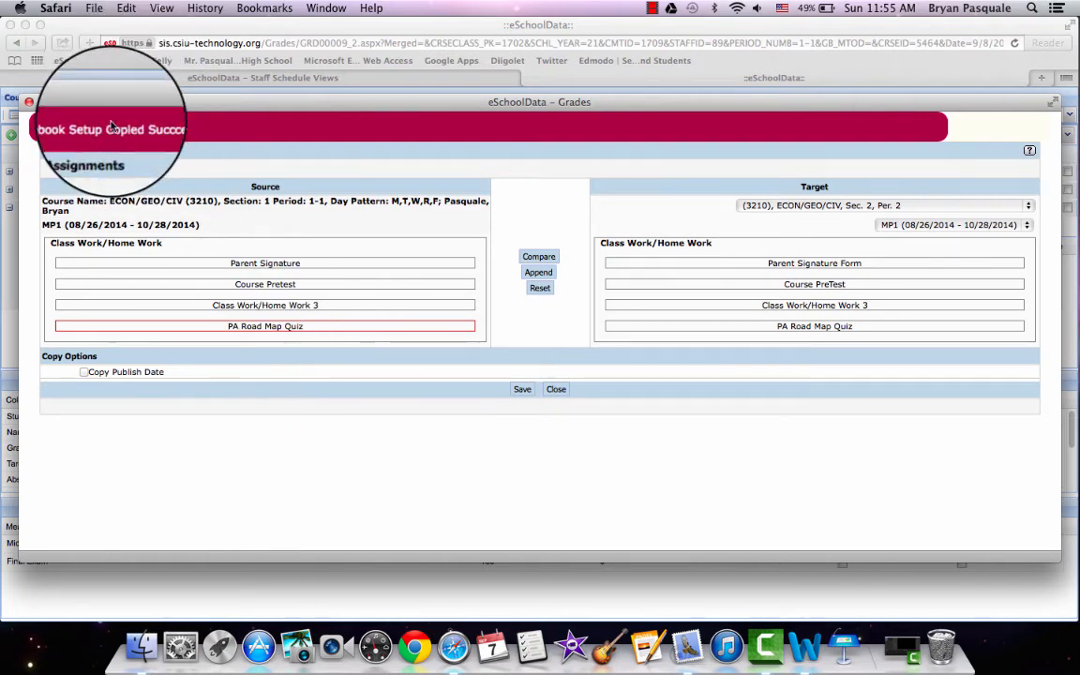
pyautogui.click(29, 101)
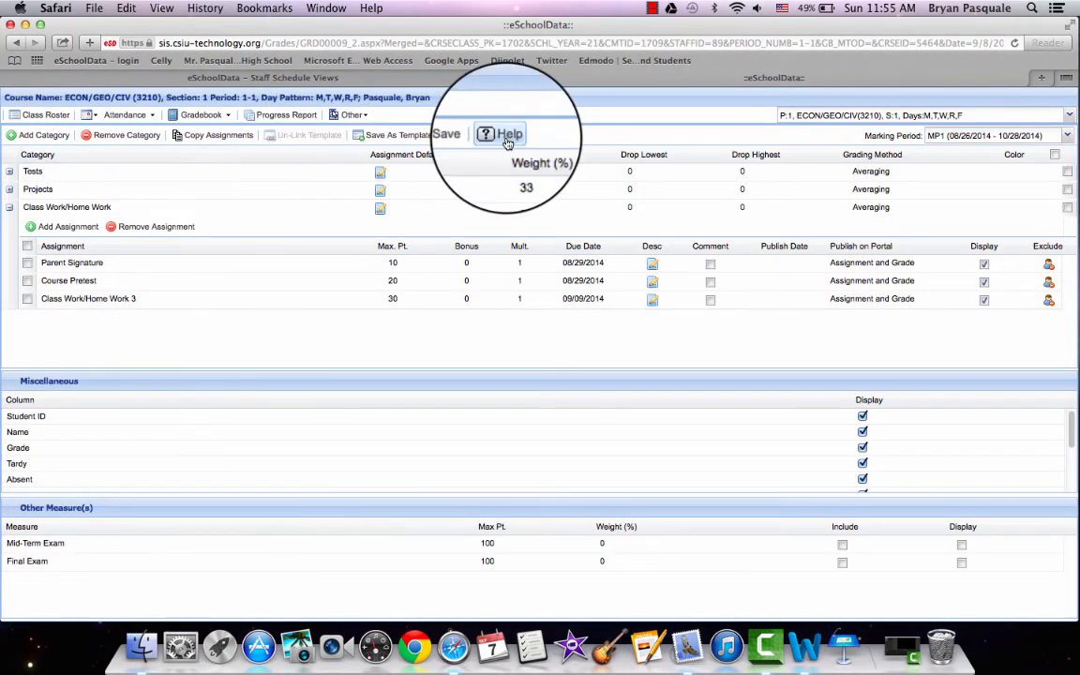
# Switch the gradebook setup to the period 2 ECON/GEO/CIV class and expand its Class Work/Home Work category
pyautogui.click(1012, 115)
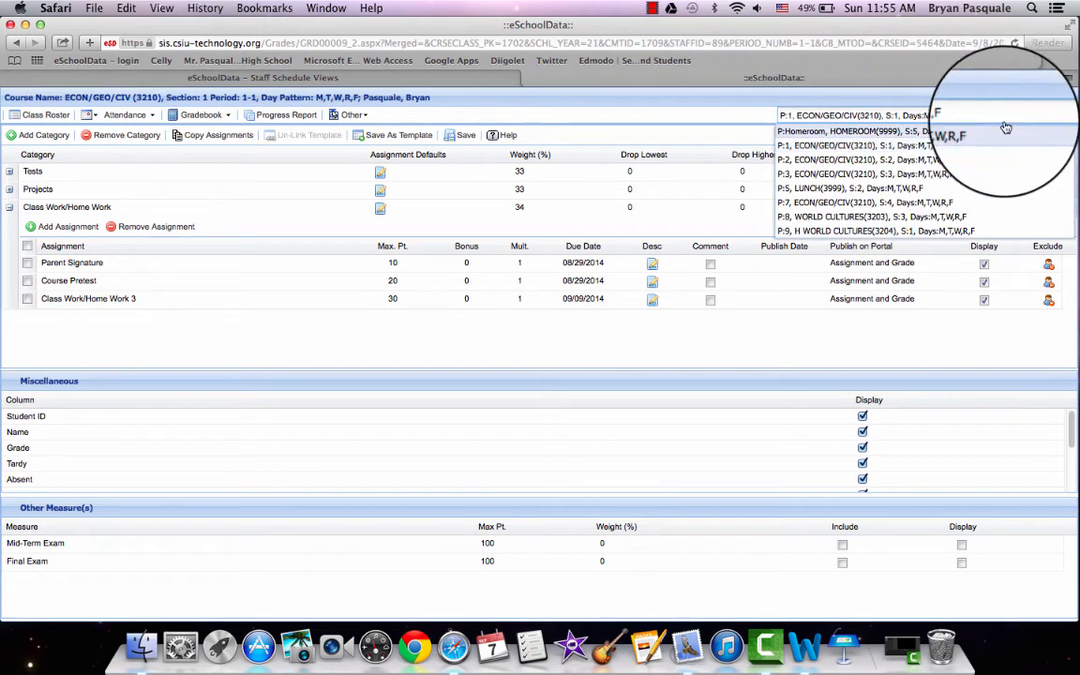
pyautogui.click(951, 161)
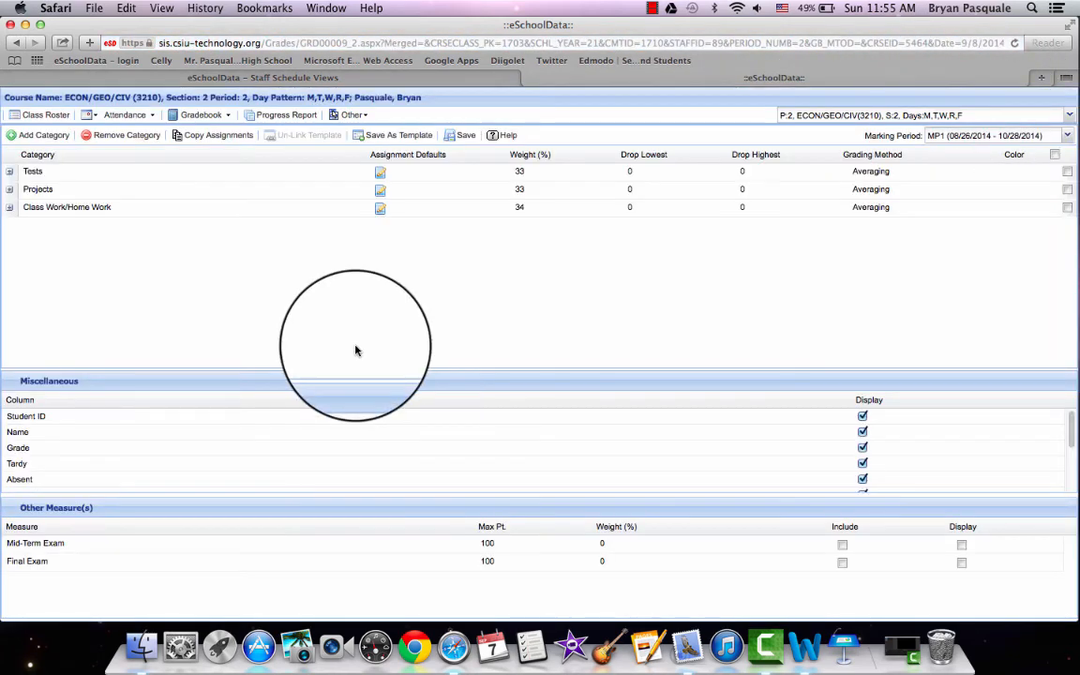
pyautogui.click(10, 207)
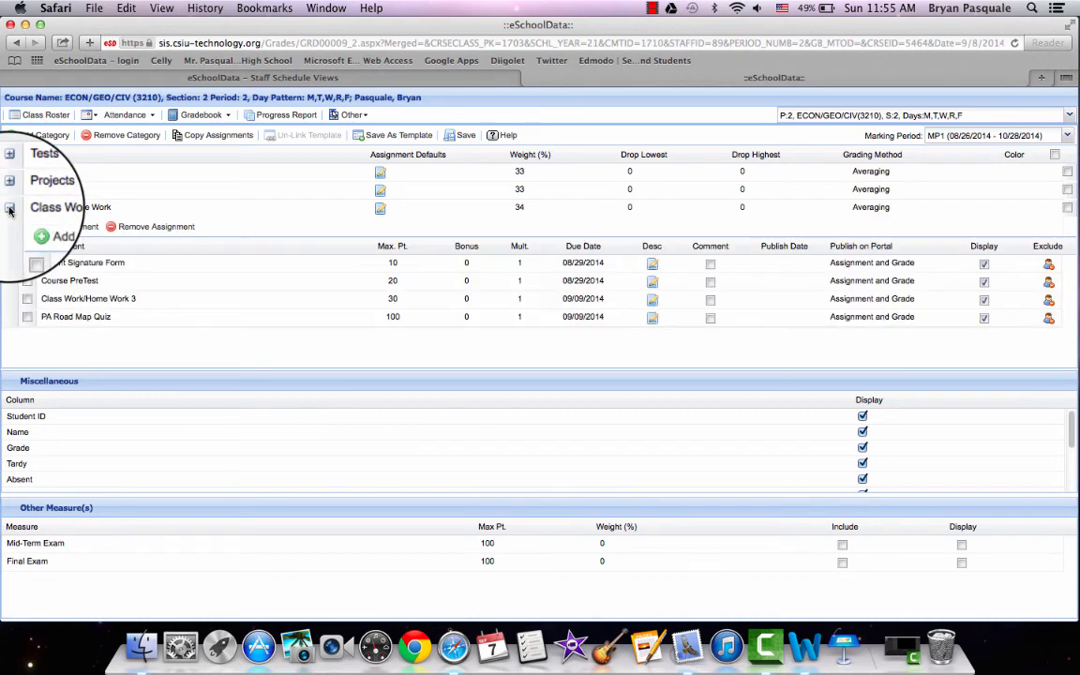
# Remove the PA Road Map Quiz from the period 2 Class Work/Home Work assignments
pyautogui.click(27, 317)
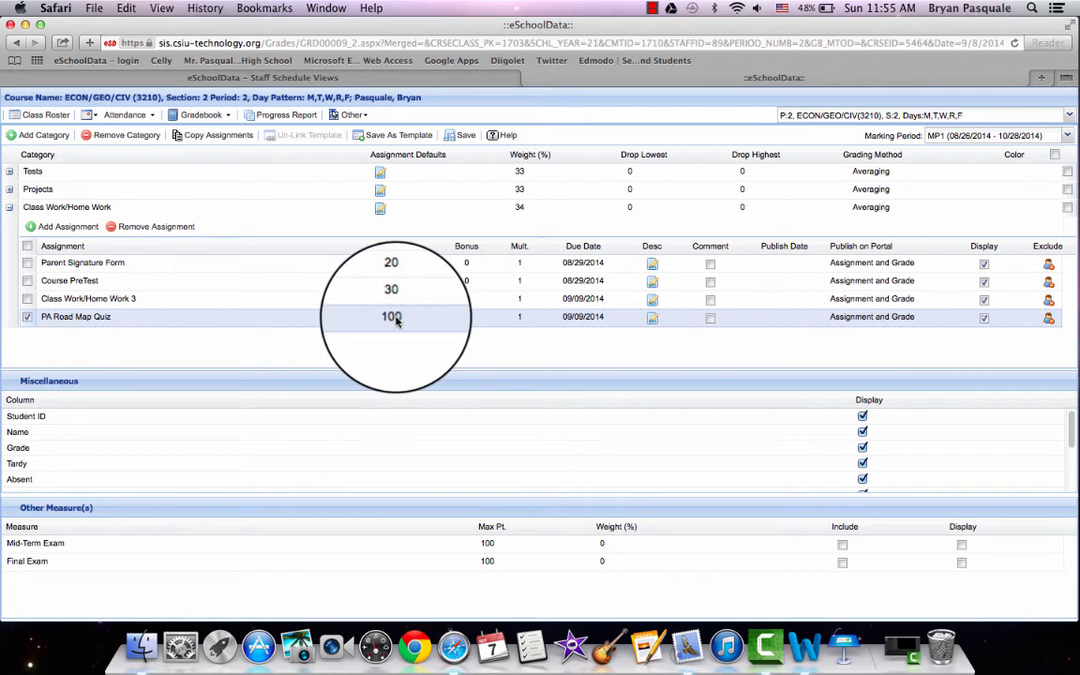
pyautogui.click(130, 231)
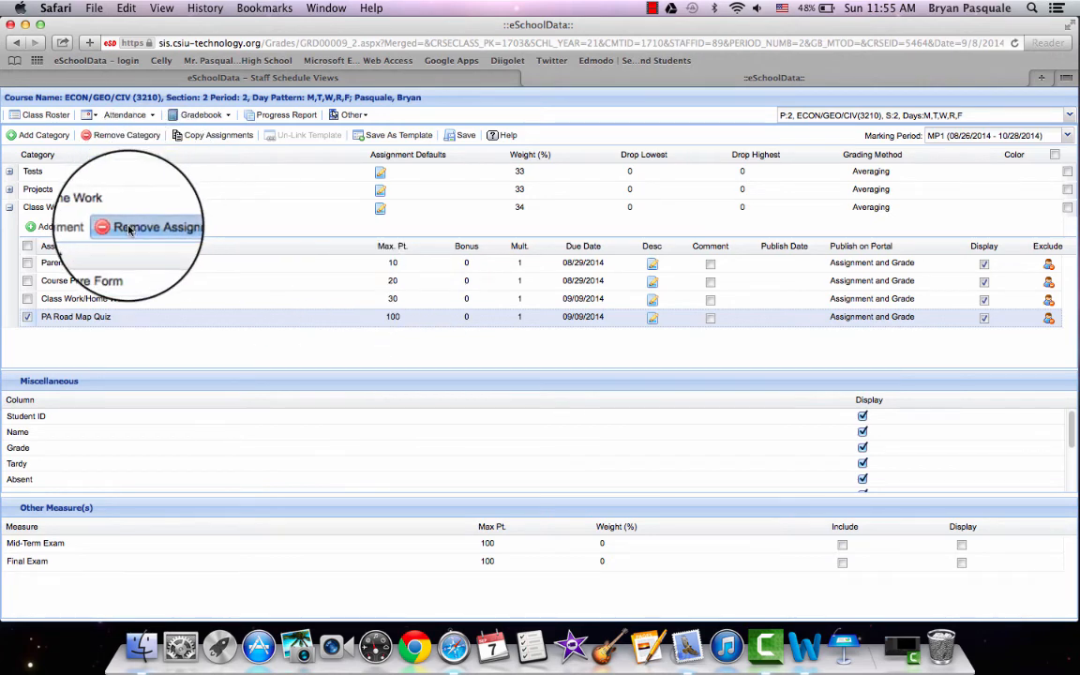
pyautogui.click(506, 383)
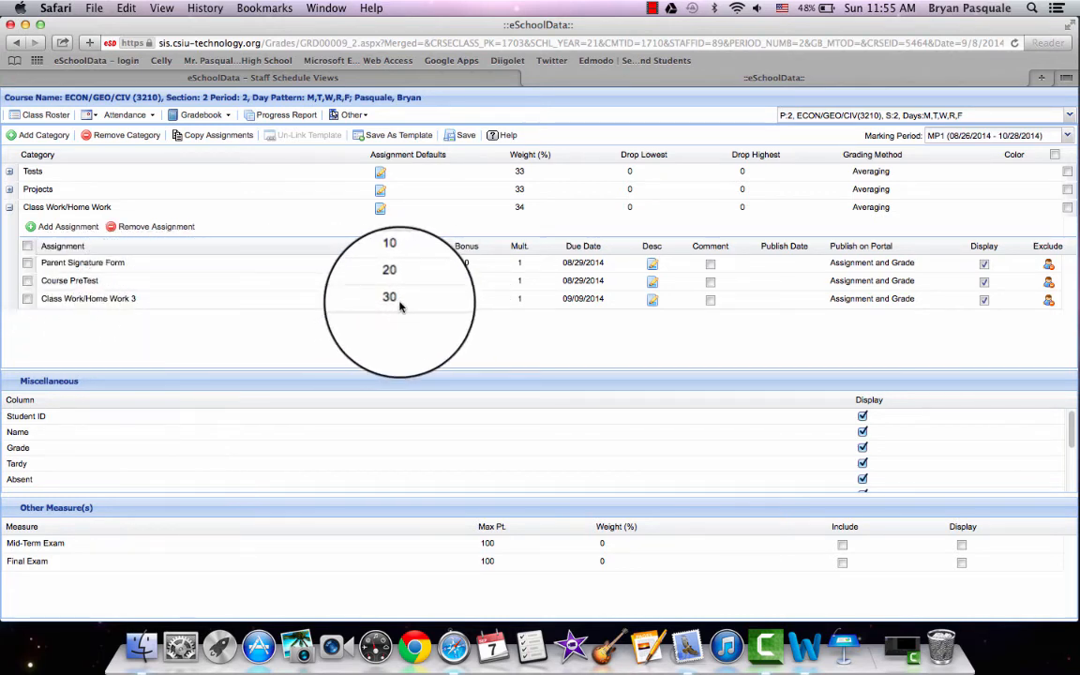
# Compare period 2's assignments with ECON/GEO/CIV, Sec. 3, Per. 3, append only Class Work/Home Work 3 to that class and save the copy
pyautogui.click(224, 142)
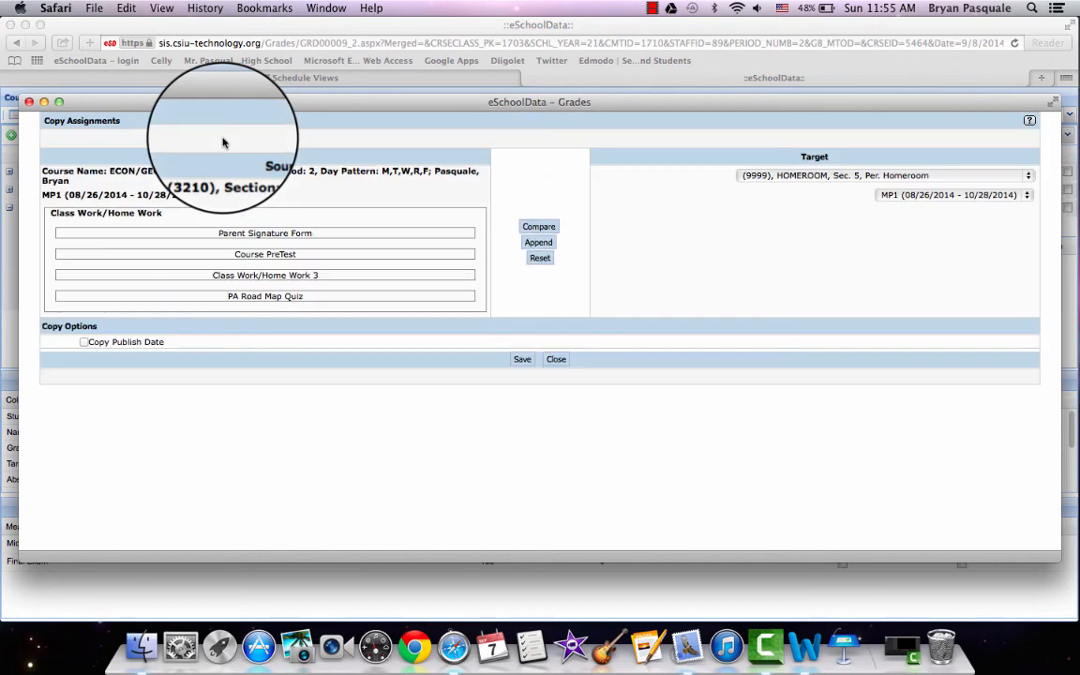
pyautogui.click(866, 176)
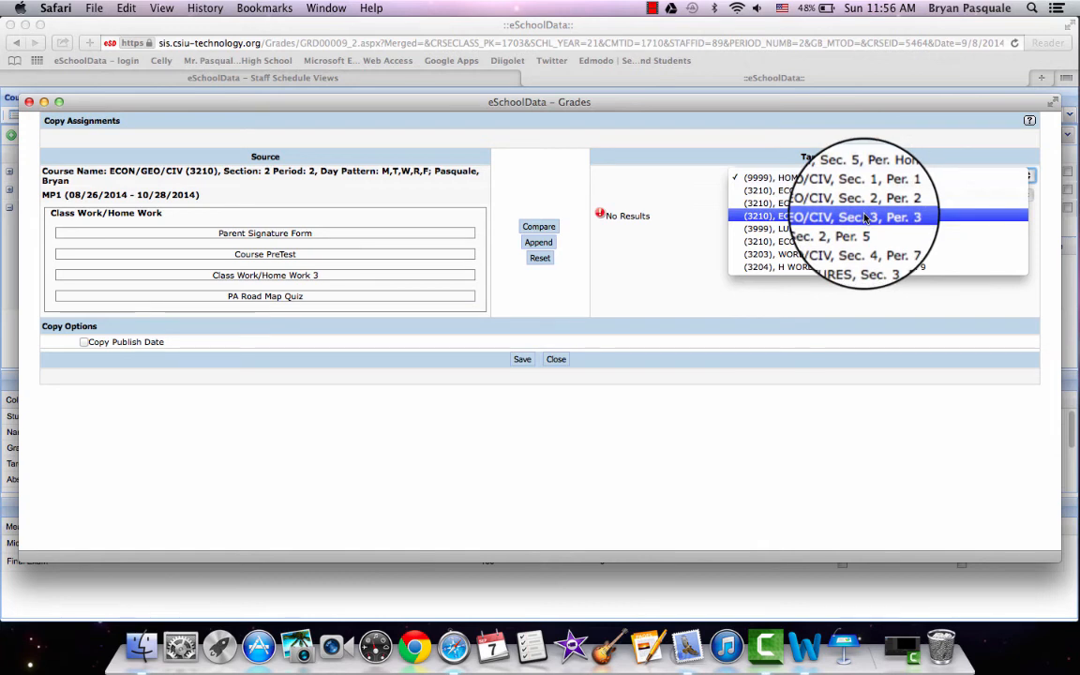
pyautogui.click(865, 218)
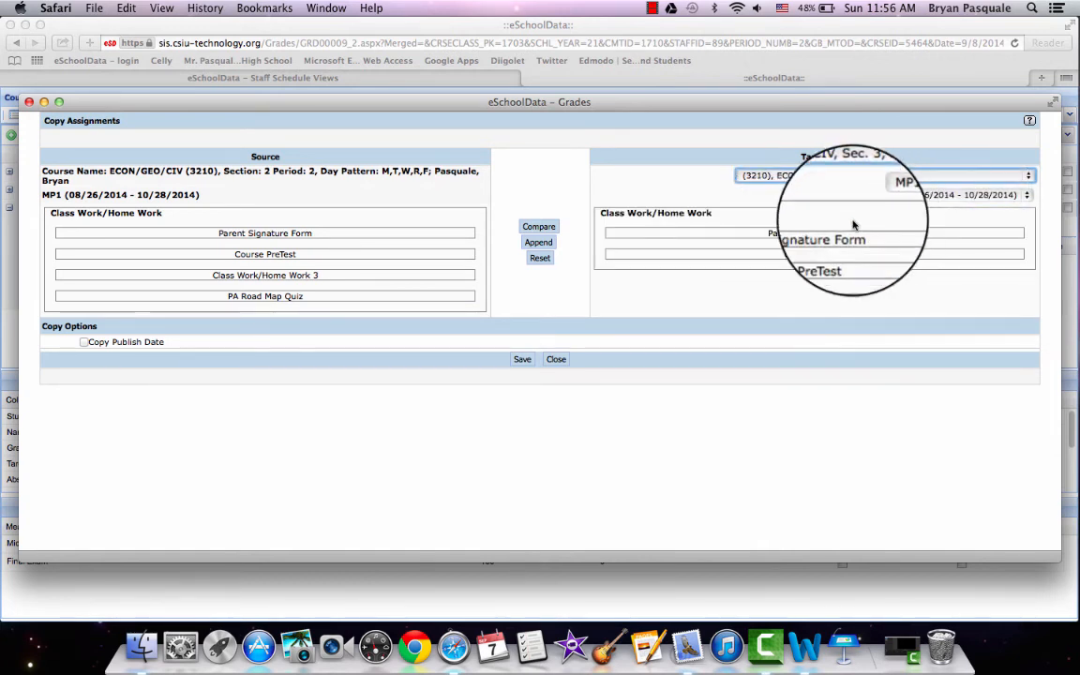
pyautogui.click(543, 225)
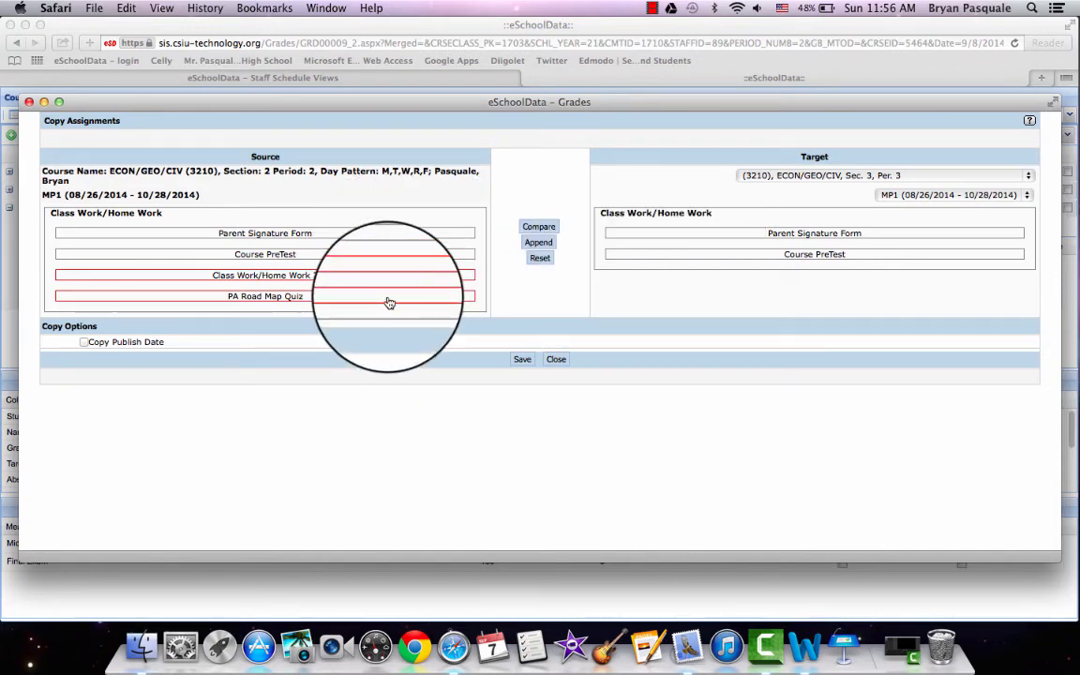
pyautogui.click(540, 242)
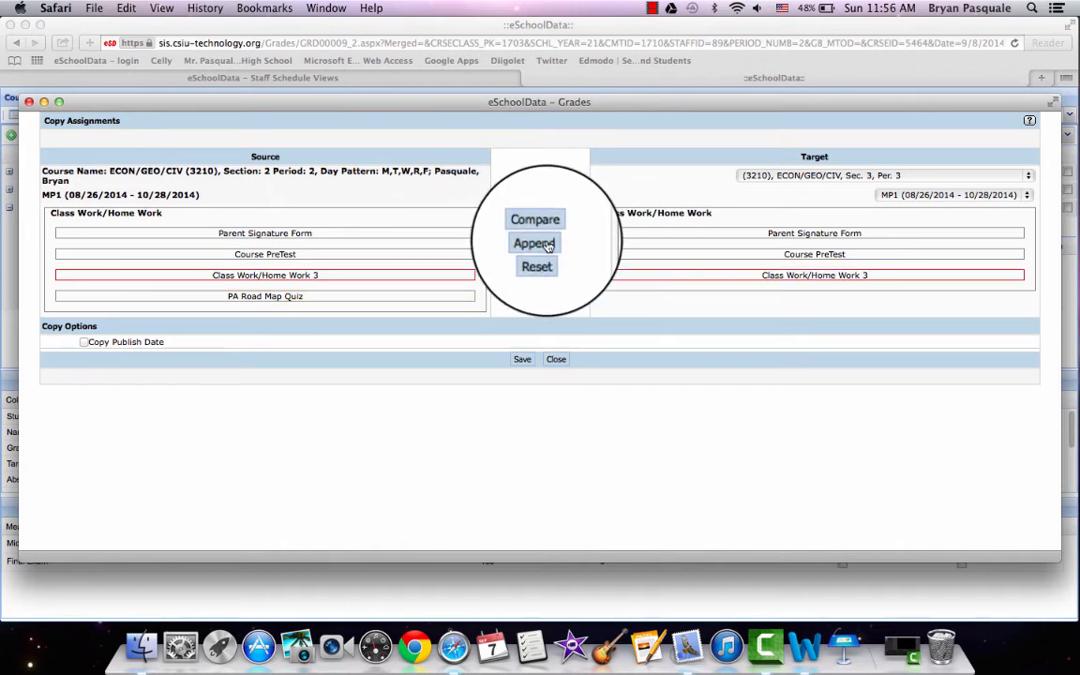
pyautogui.click(522, 363)
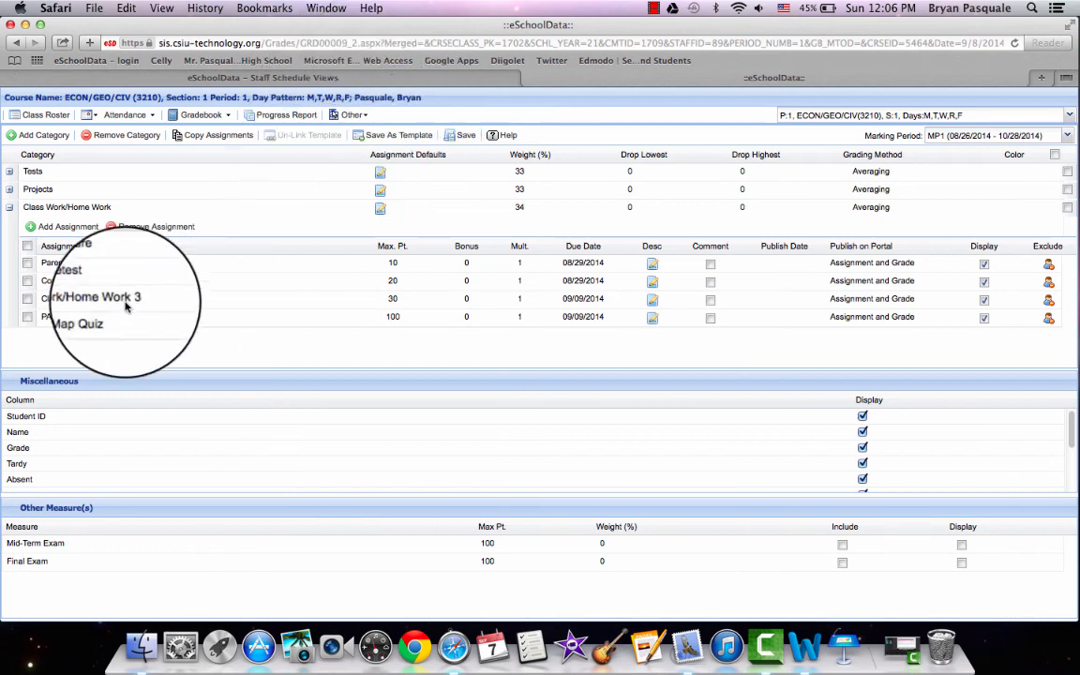
# Remove Class Work/Home Work 3 and the PA Road Map Quiz from the period 1 class and save the gradebook setup
pyautogui.click(27, 319)
pyautogui.click(27, 298)
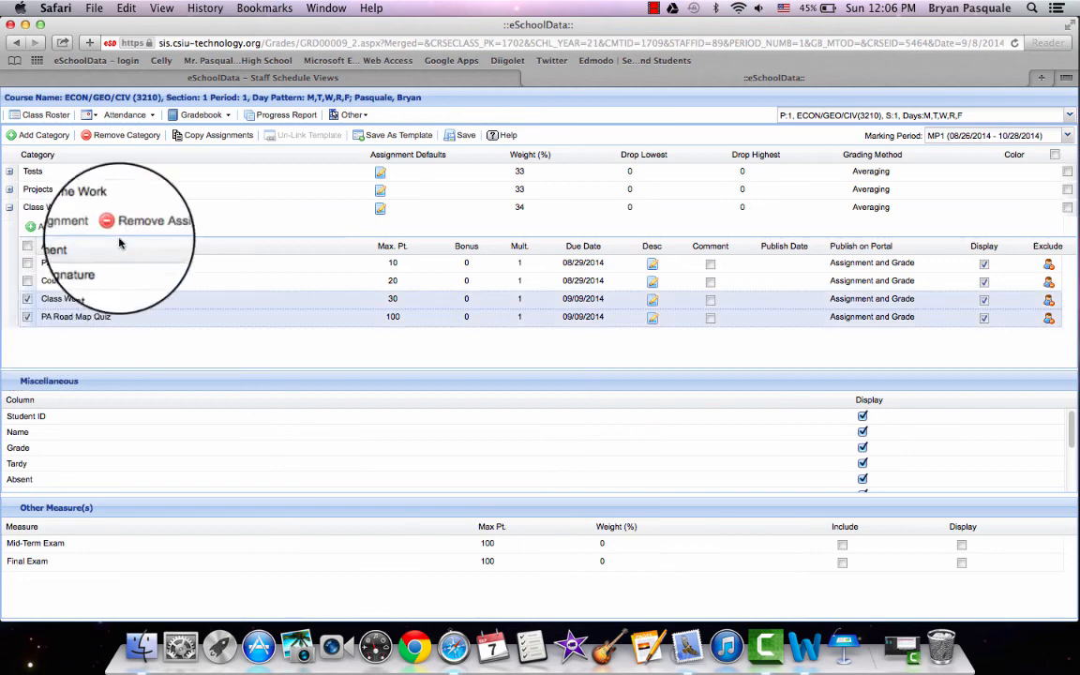
pyautogui.click(150, 226)
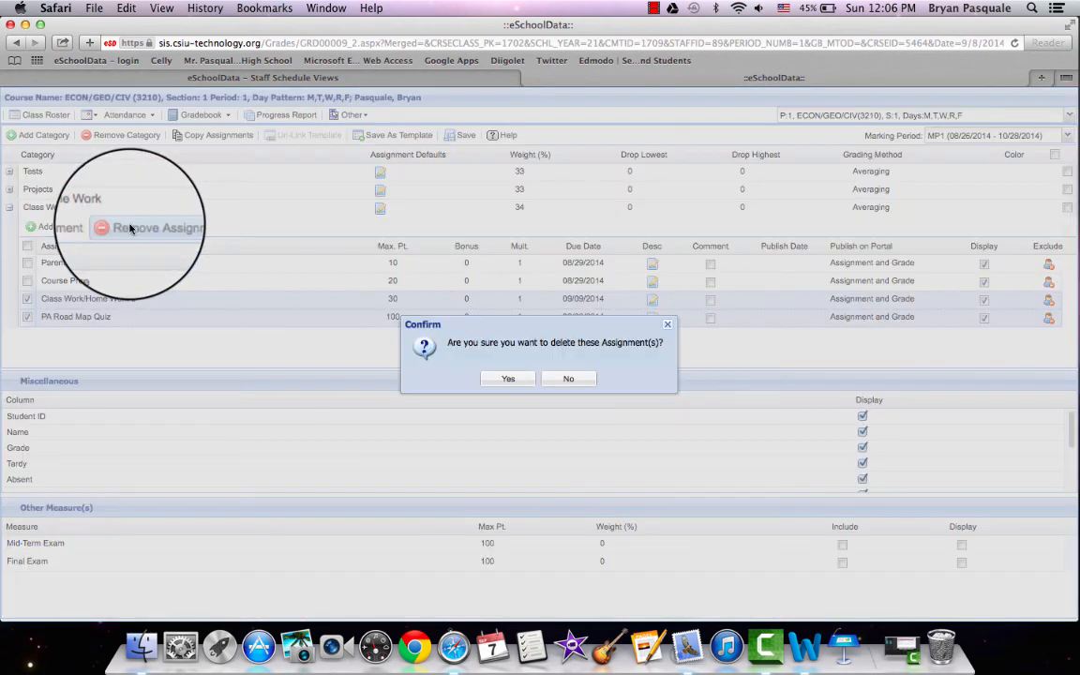
pyautogui.click(507, 380)
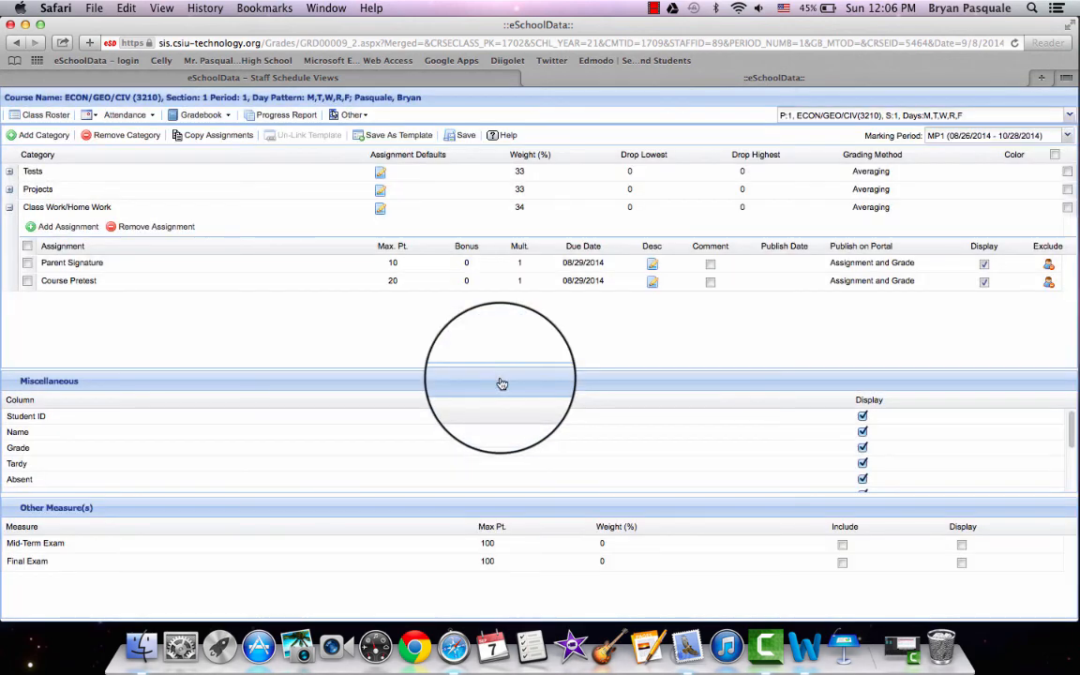
pyautogui.click(462, 138)
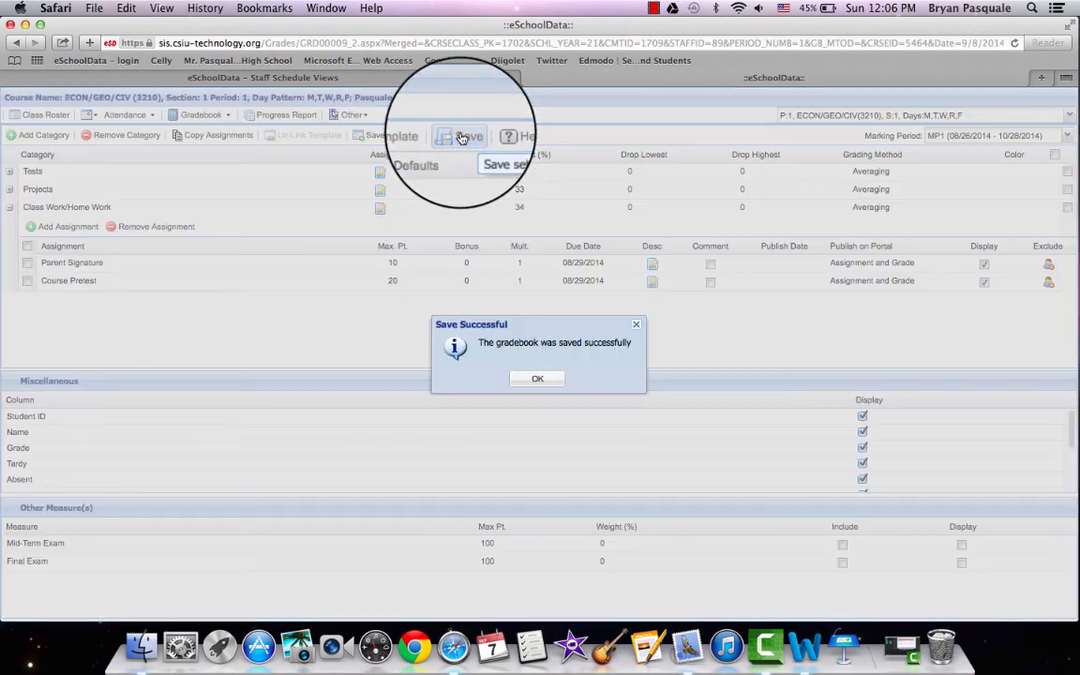
pyautogui.click(551, 388)
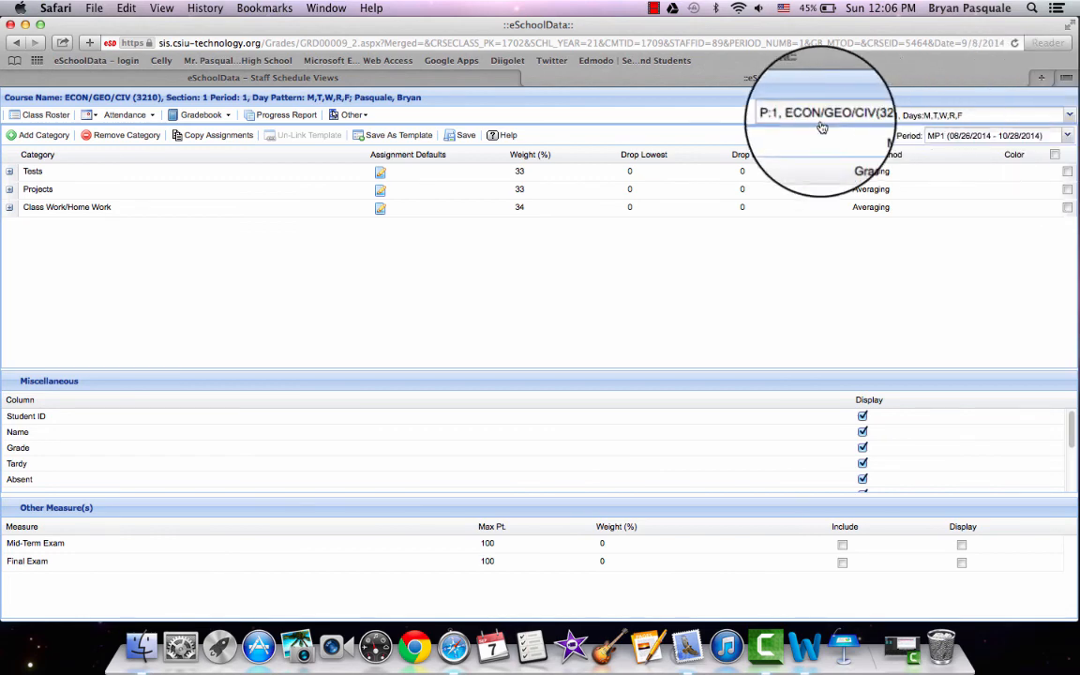
# Switch the gradebook setup to the period 2 ECON/GEO/CIV class and check its Class Work/Home Work assignments
pyautogui.click(1068, 114)
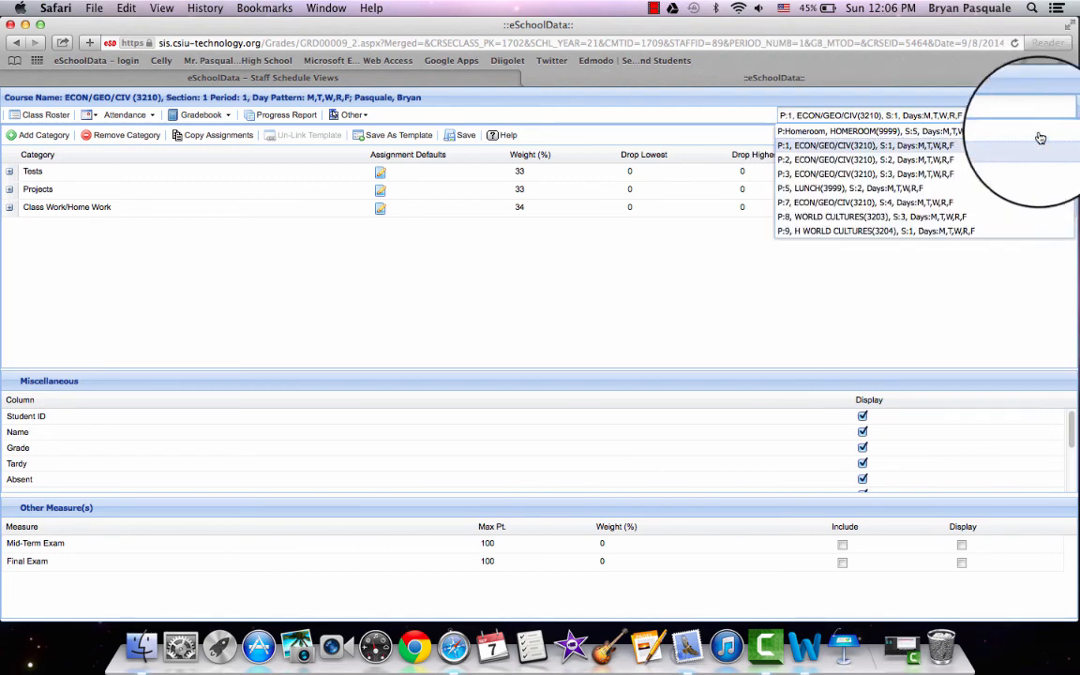
pyautogui.click(953, 168)
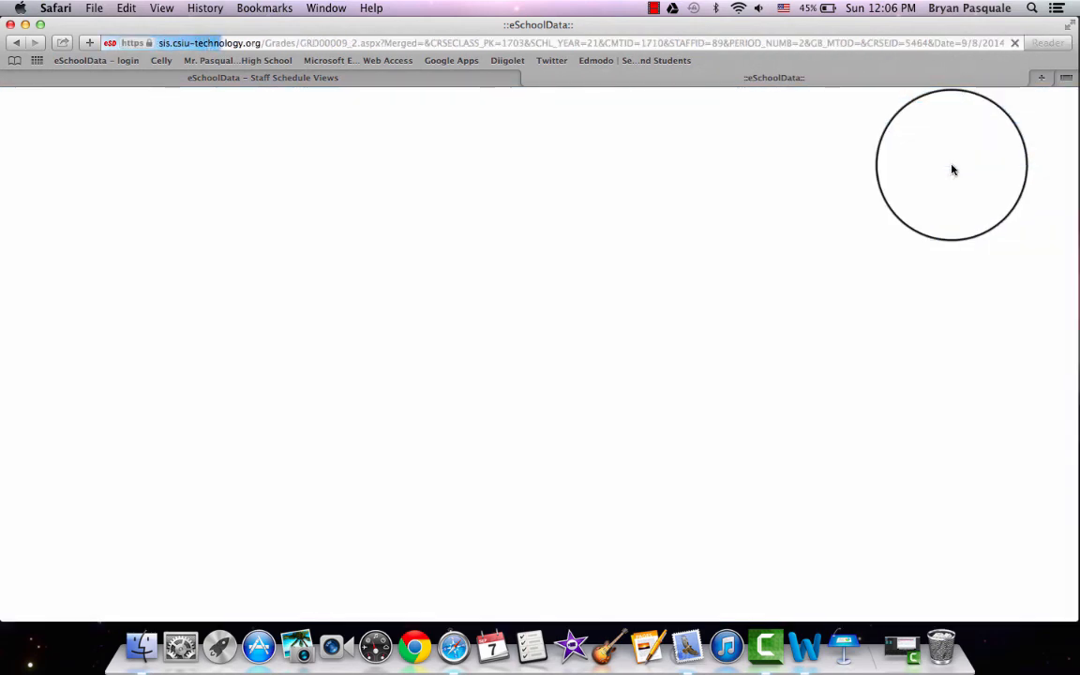
pyautogui.click(10, 208)
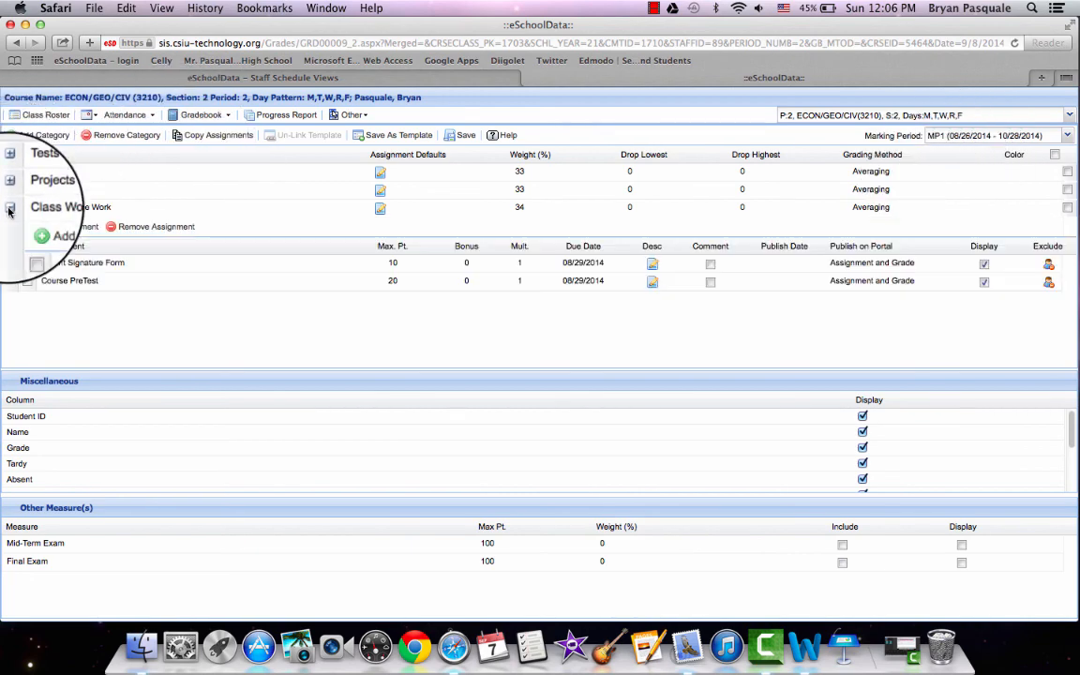
# Return to the period 1 ECON/GEO/CIV class and check the assignments listed under Class Work/Home Work
pyautogui.click(1070, 115)
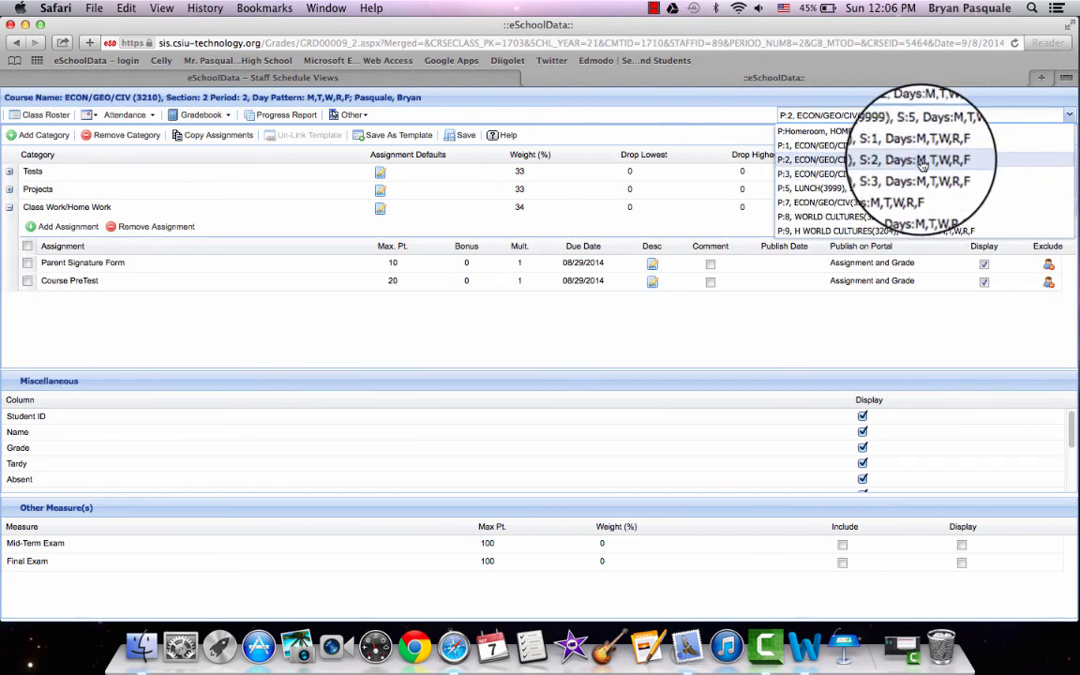
pyautogui.click(922, 148)
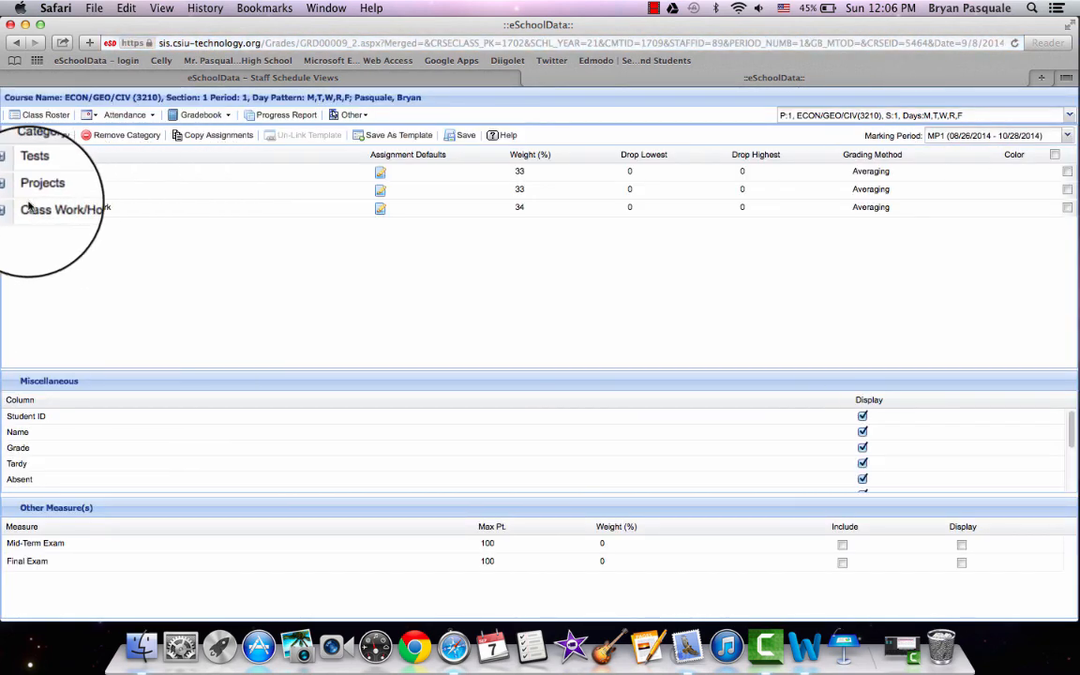
pyautogui.click(10, 209)
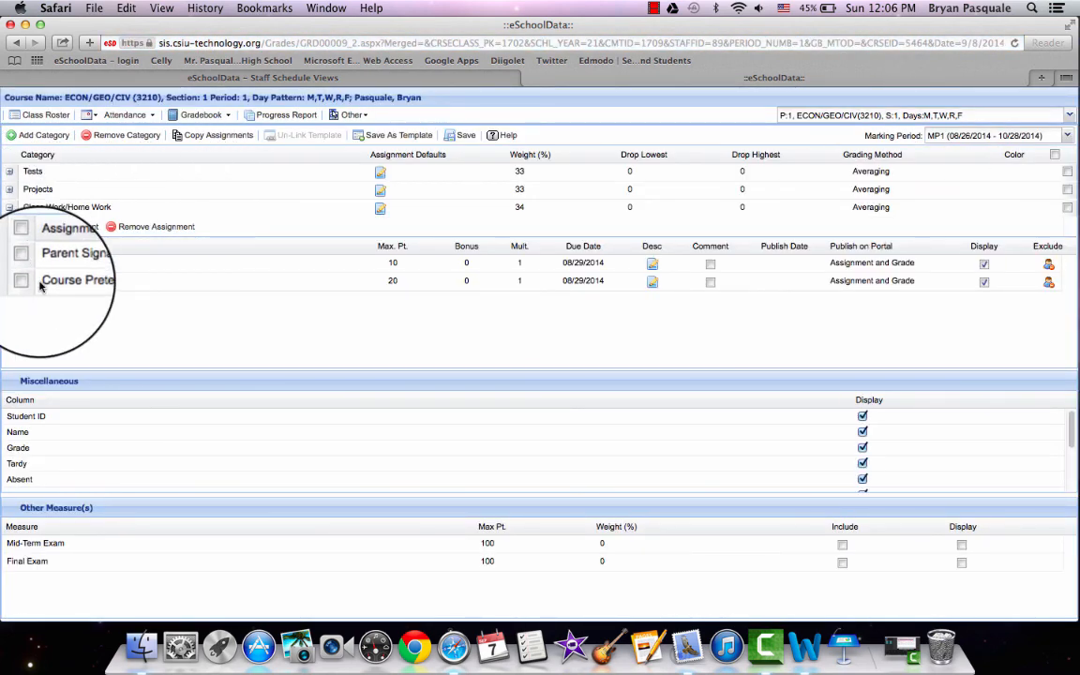